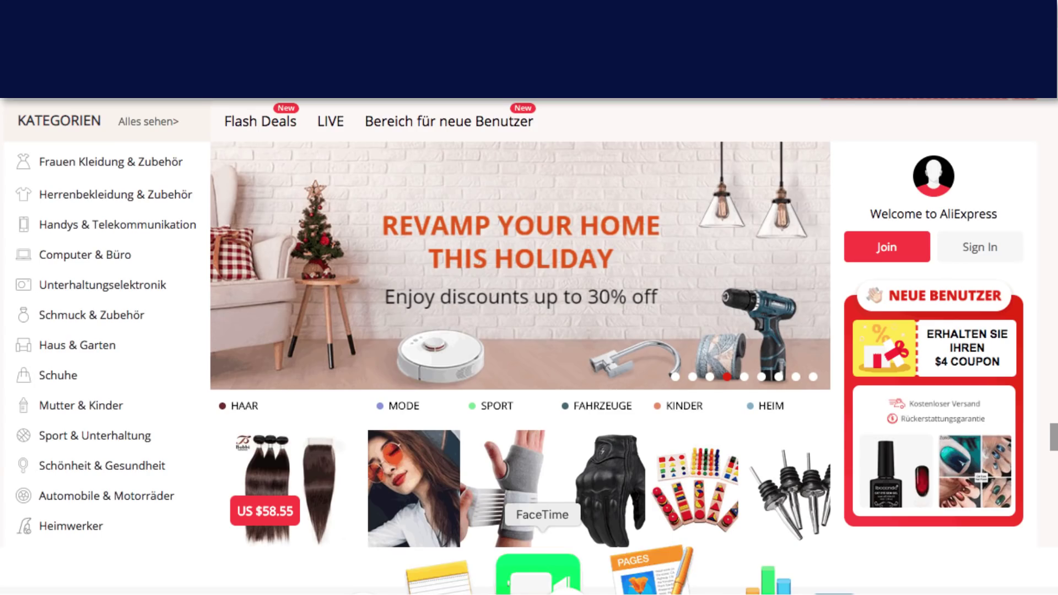
Scroll through the store comparison slideshow until the WordPress admin Dashboard appears.
scroll(664, 462, "down", 15)
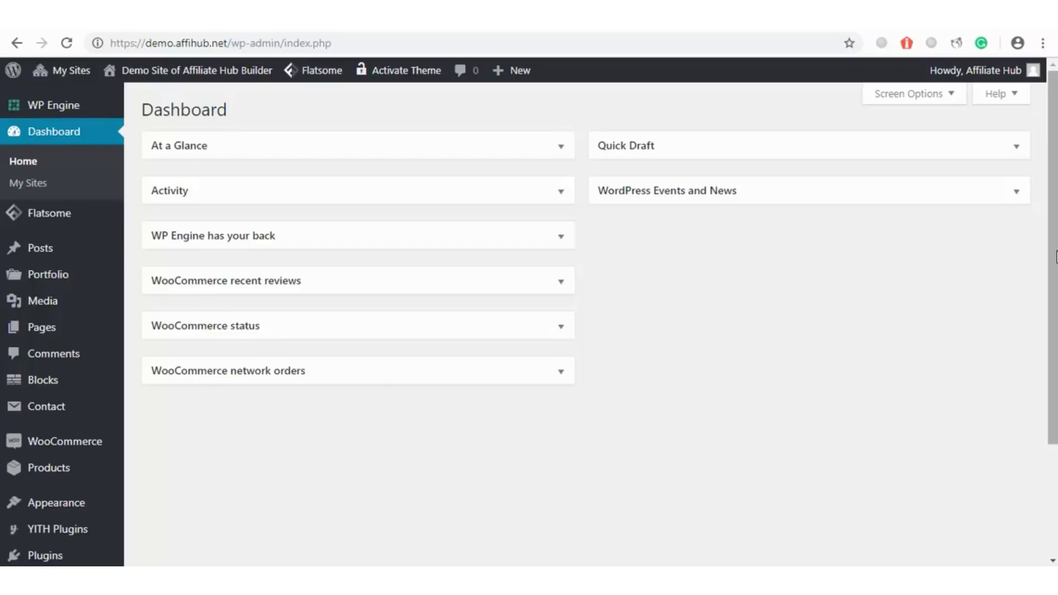
Scroll the admin sidebar down to the Affiliate Hub menu to reach its Deeplink Settings.
scroll(529, 318, "down", 2)
scroll(361, 428, "down", 1)
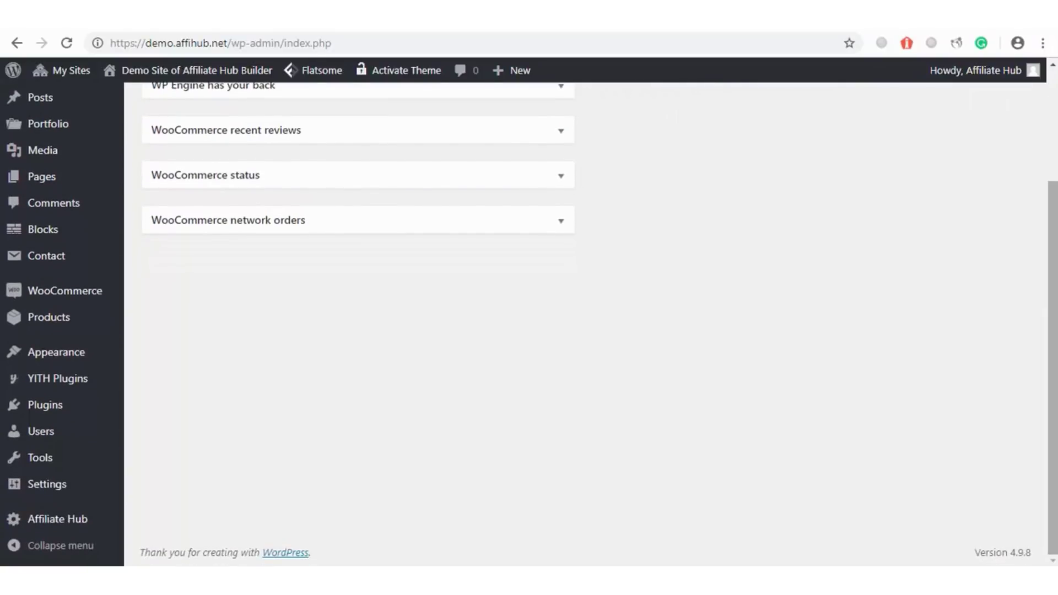
mouse_move(14, 522)
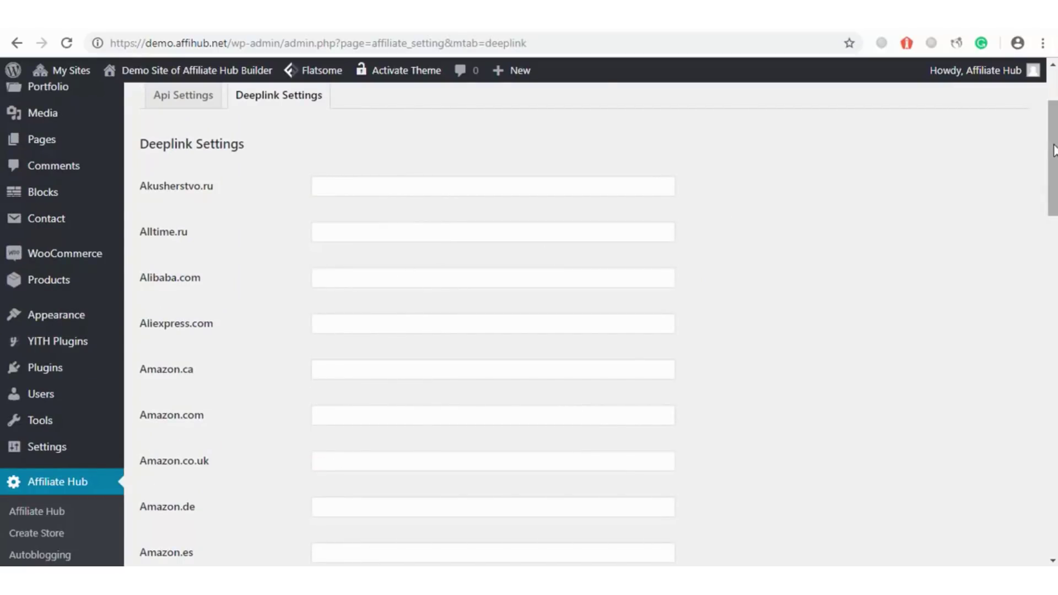
left_click_drag(1053, 150, 1046, 363)
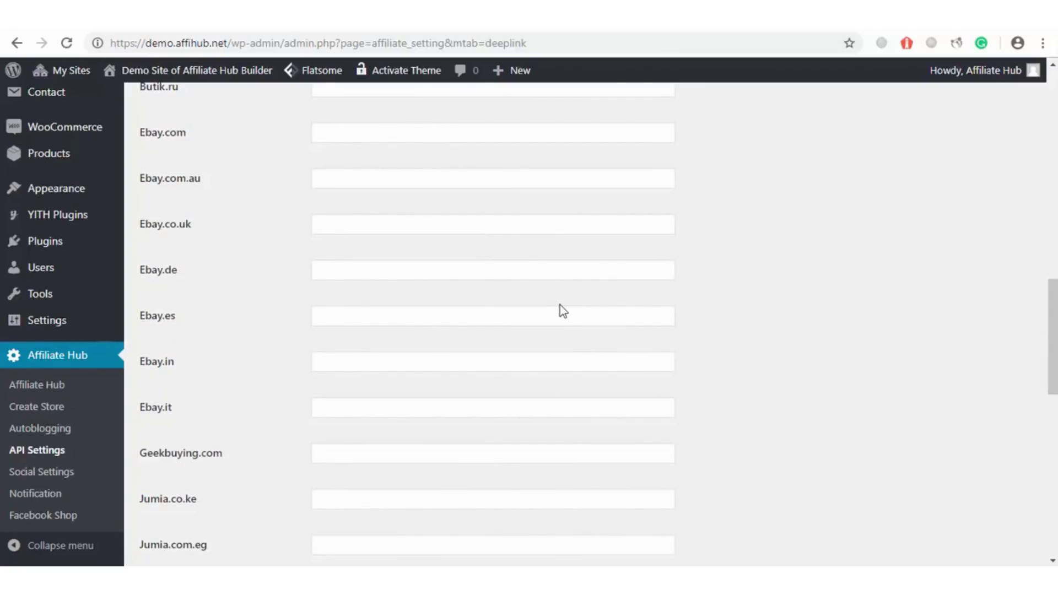
left_click_drag(1056, 341, 1055, 291)
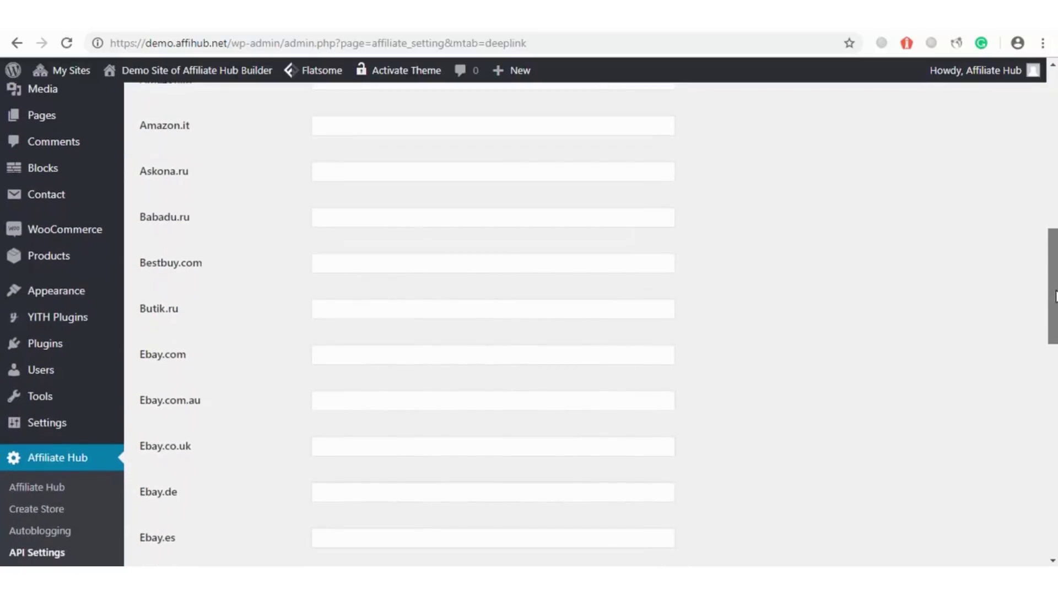
left_click_drag(1056, 296, 1055, 314)
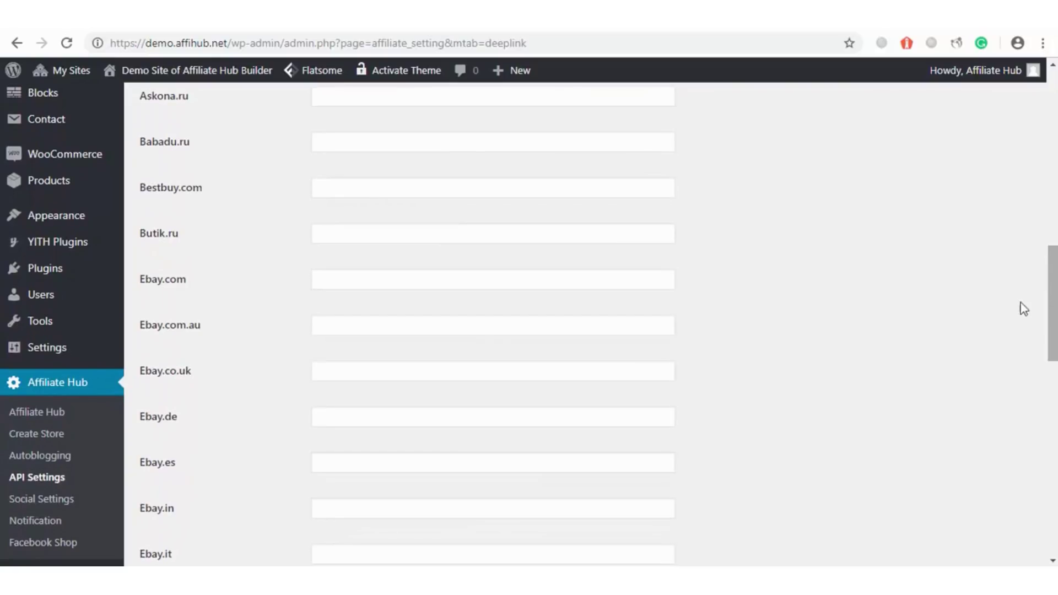
Start a new store with Api as the data source and name it 'test'.
left_click(26, 435)
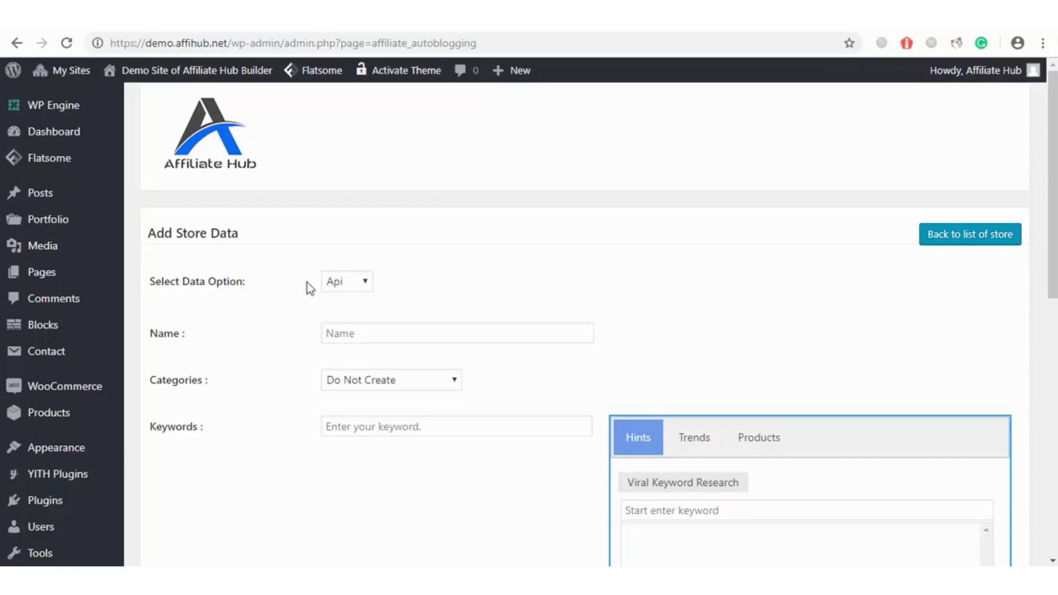
left_click(368, 283)
left_click(336, 302)
left_click(355, 342)
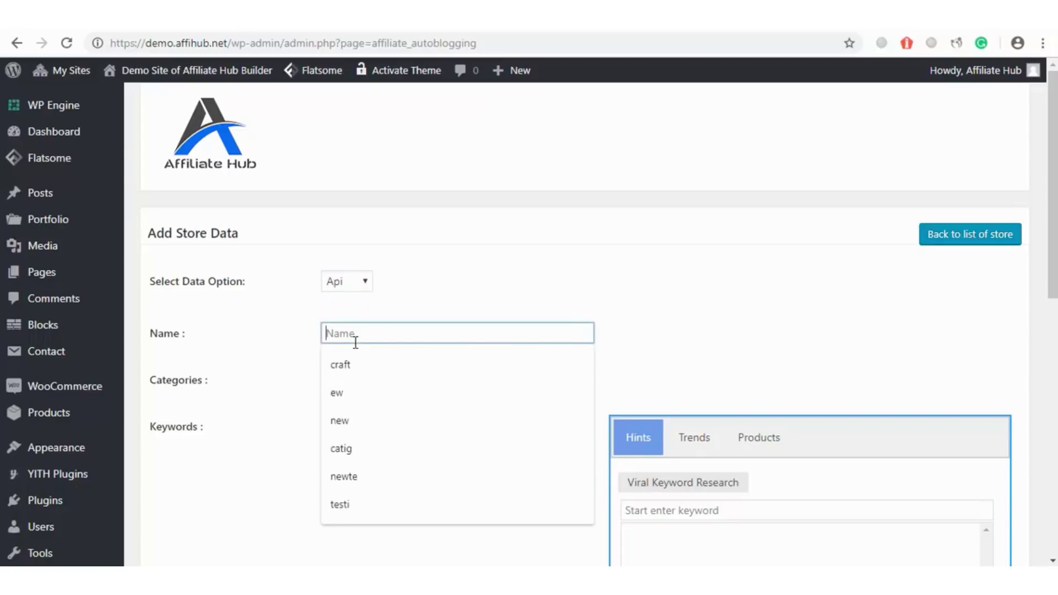
type("test")
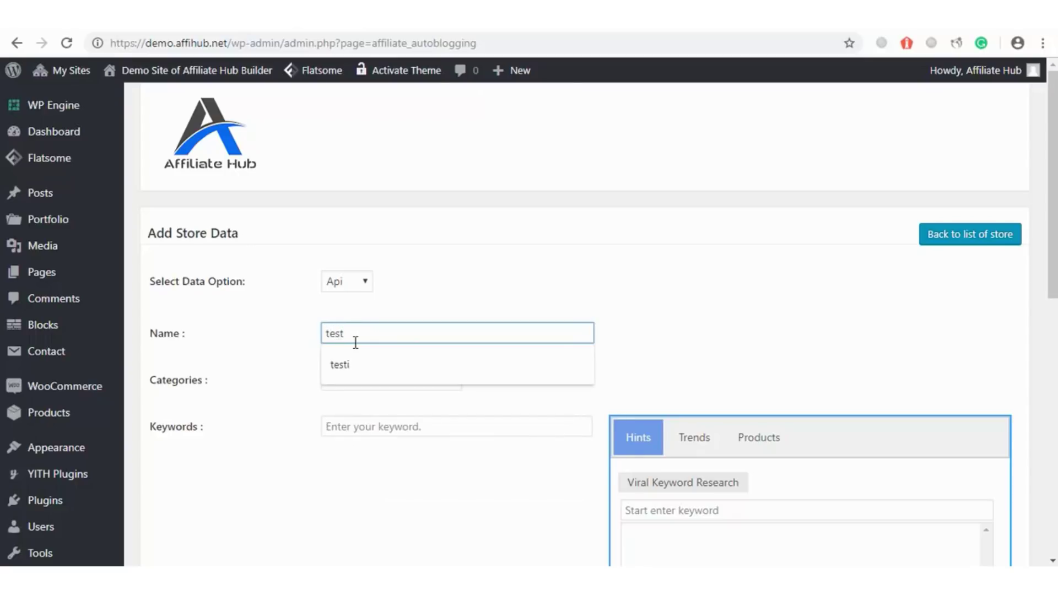
left_click(244, 355)
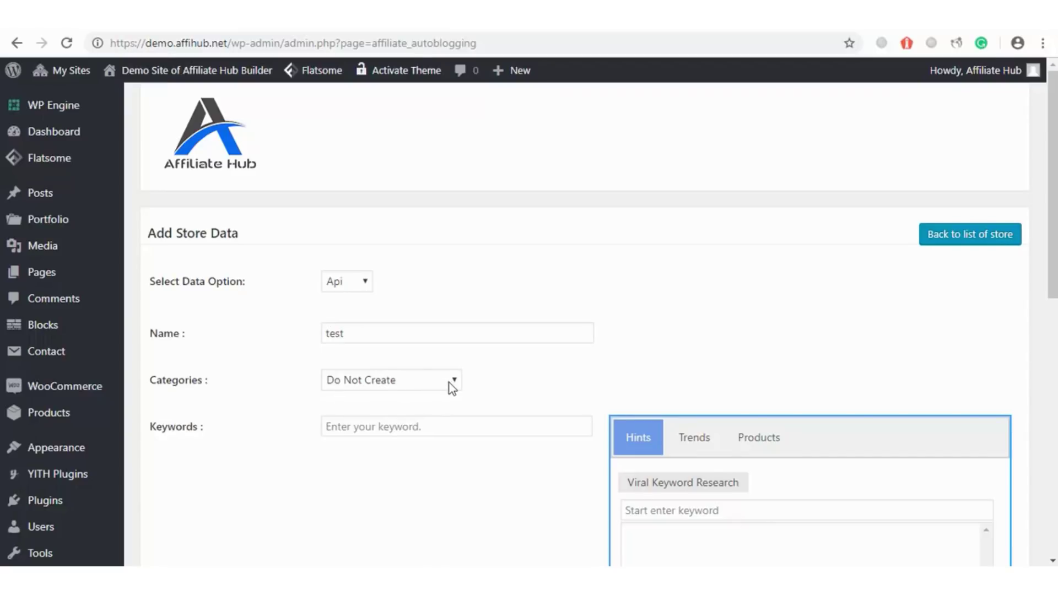
File products under the WooCommerce category Bracelets and set the keyword 'wooden bracelets'.
left_click(386, 432)
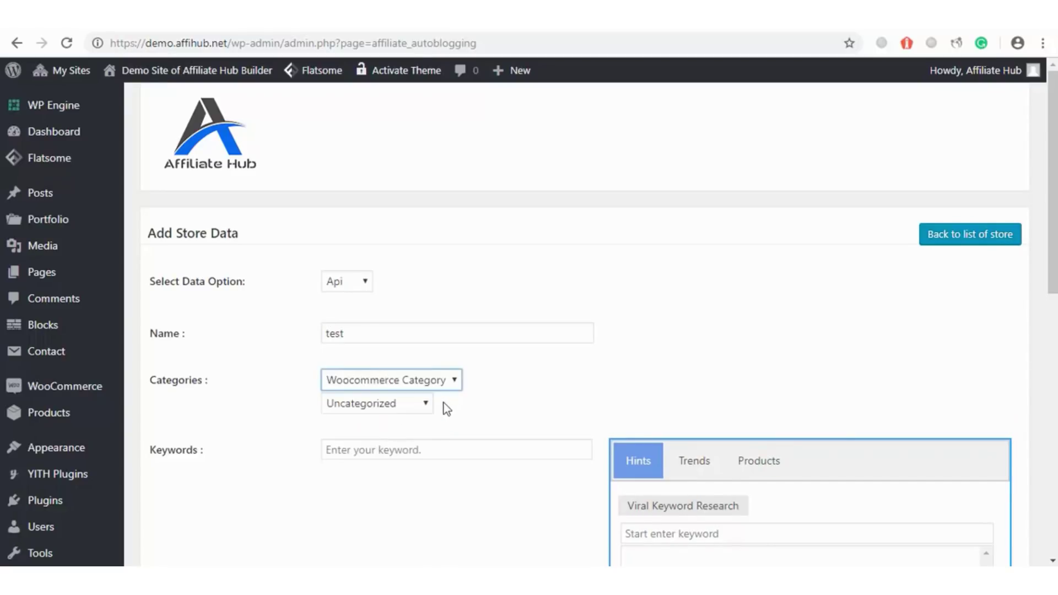
left_click(427, 405)
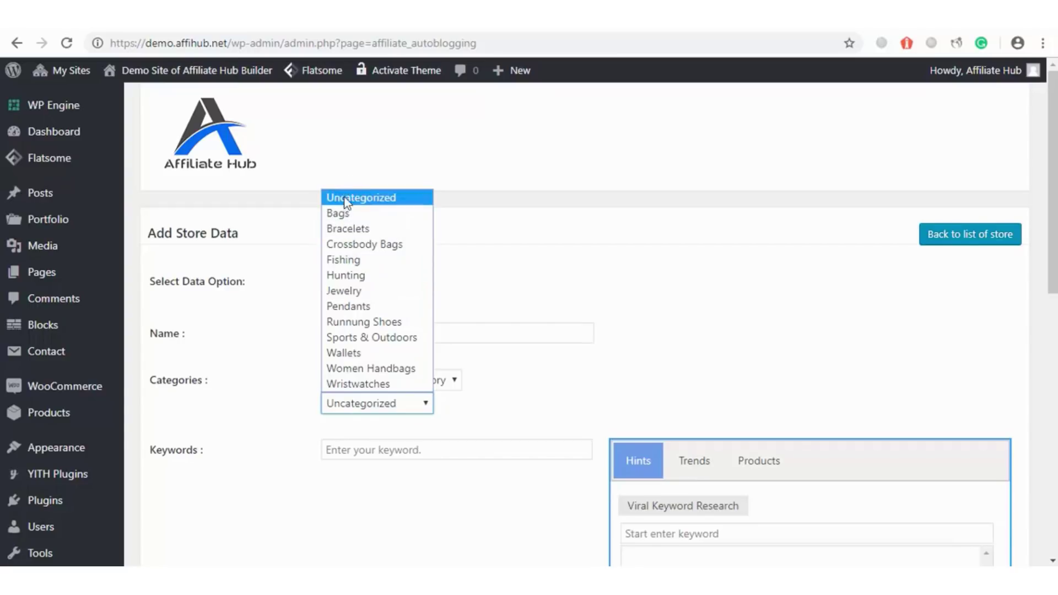
left_click(348, 229)
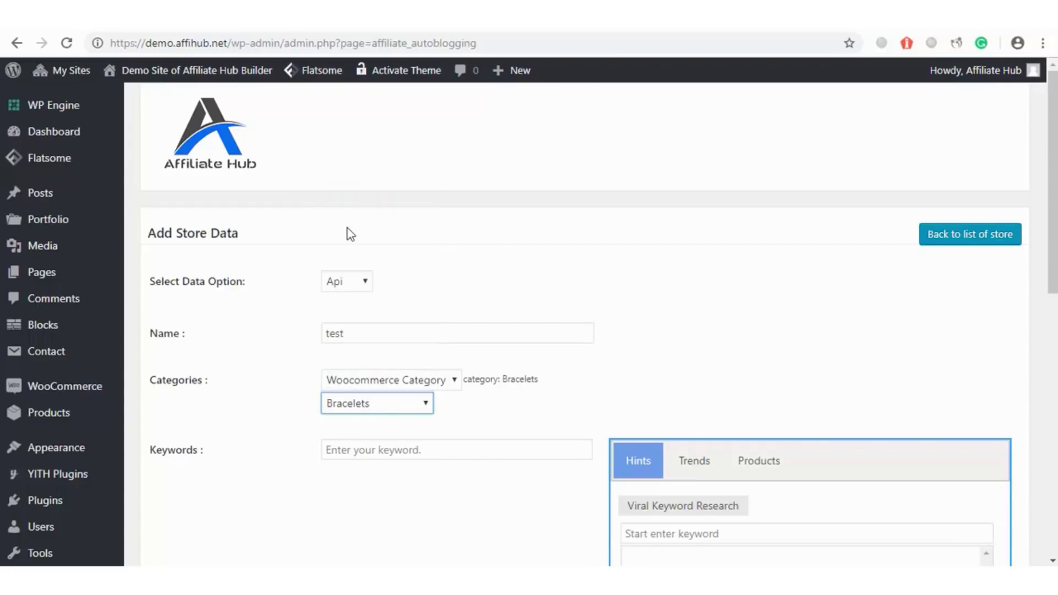
left_click(347, 454)
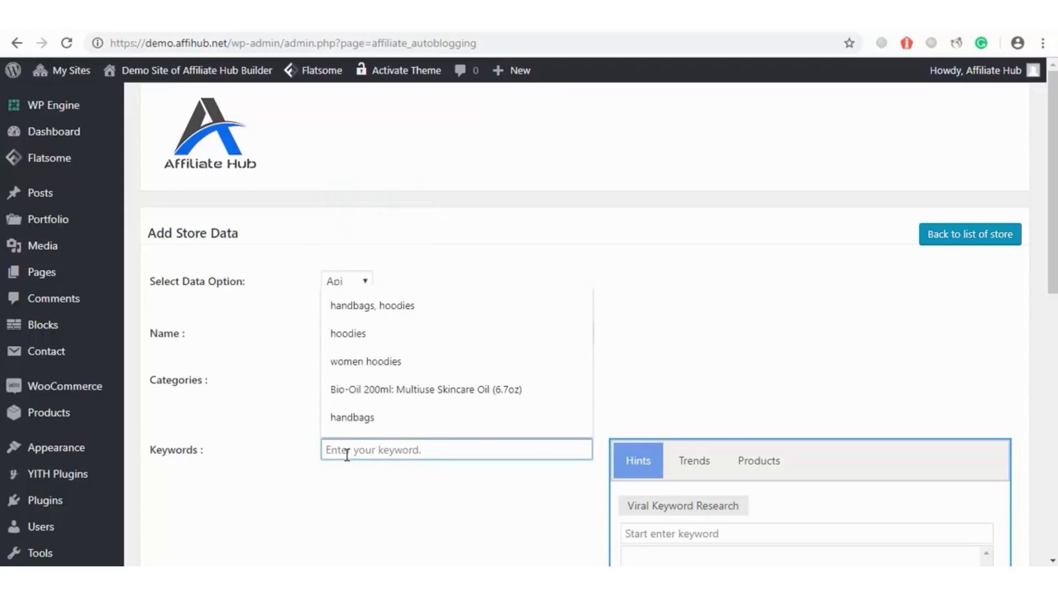
type("wooden bracelets")
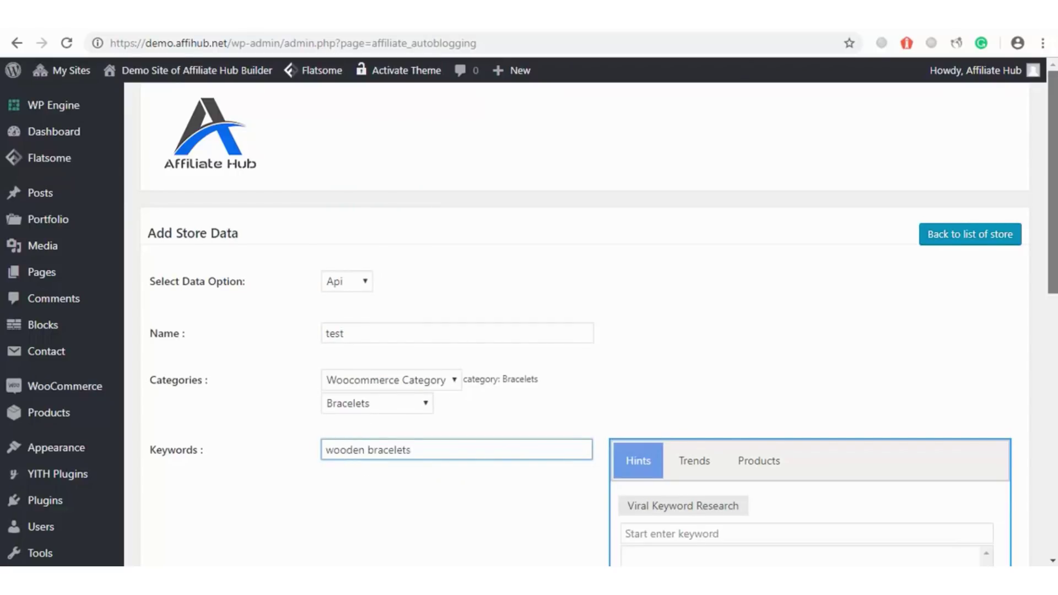
Add Ebay, Aliexpress and Walmart as source modules alongside Amazon.
scroll(330, 448, "down", 8)
left_click(330, 441)
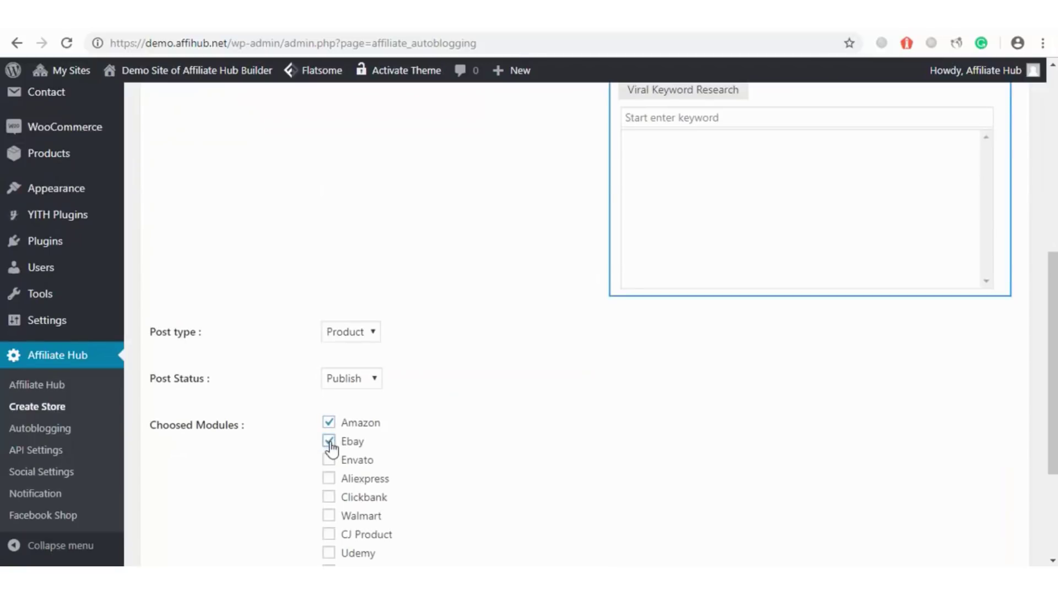
left_click(329, 483)
left_click(331, 518)
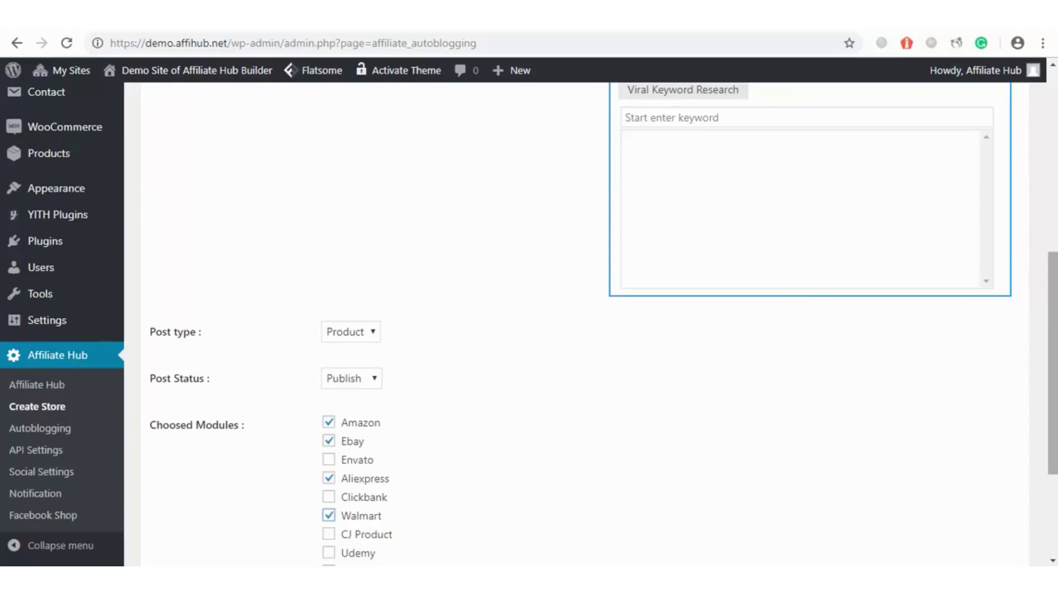
left_click_drag(1053, 351, 1053, 432)
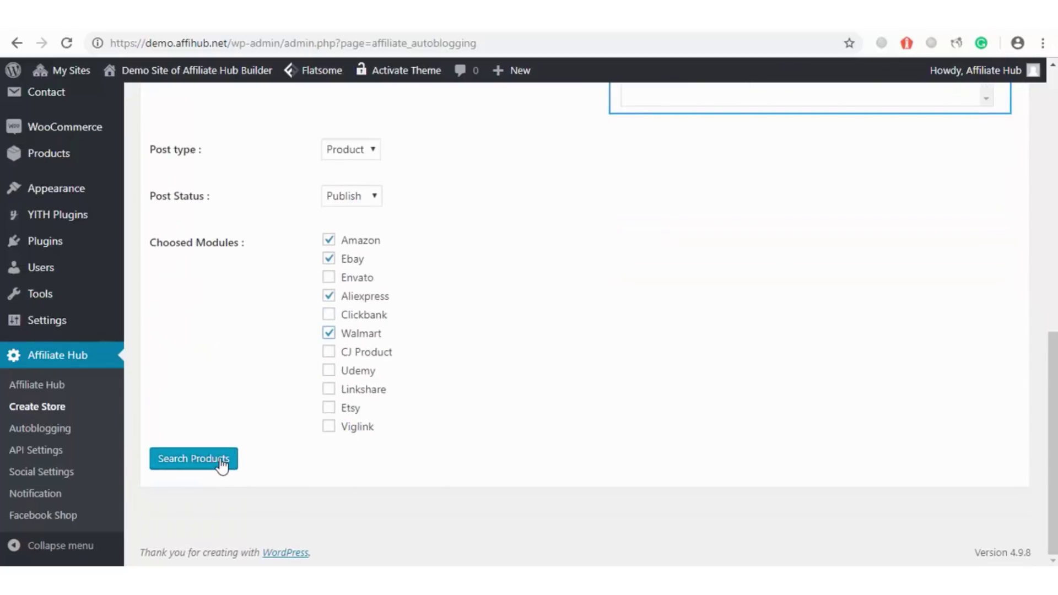
Run the product search and import the second Amazon and second eBay bracelets.
left_click(225, 465)
scroll(481, 388, "down", 15)
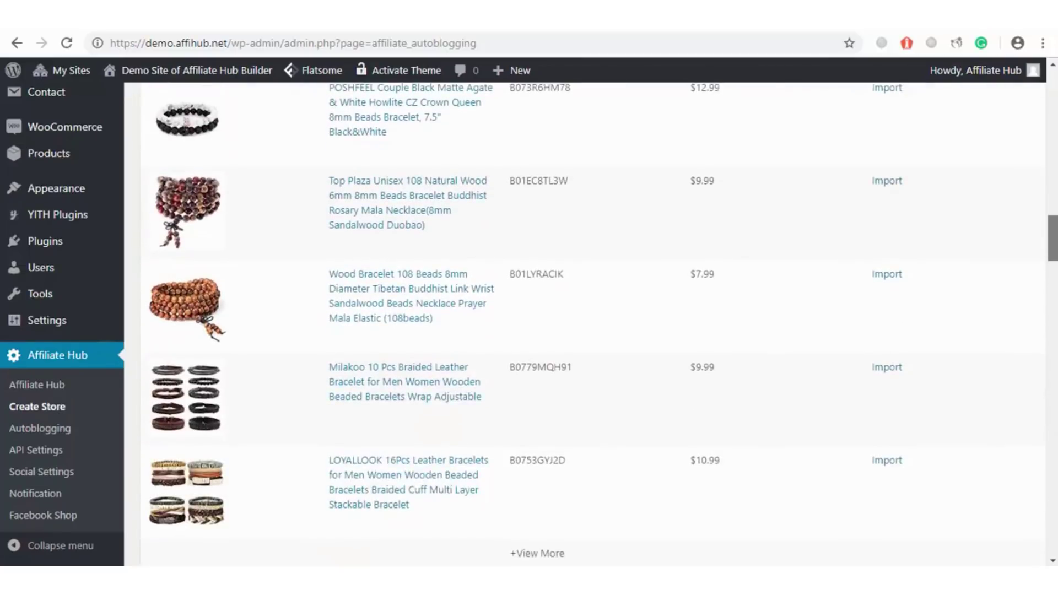
scroll(481, 387, "down", 20)
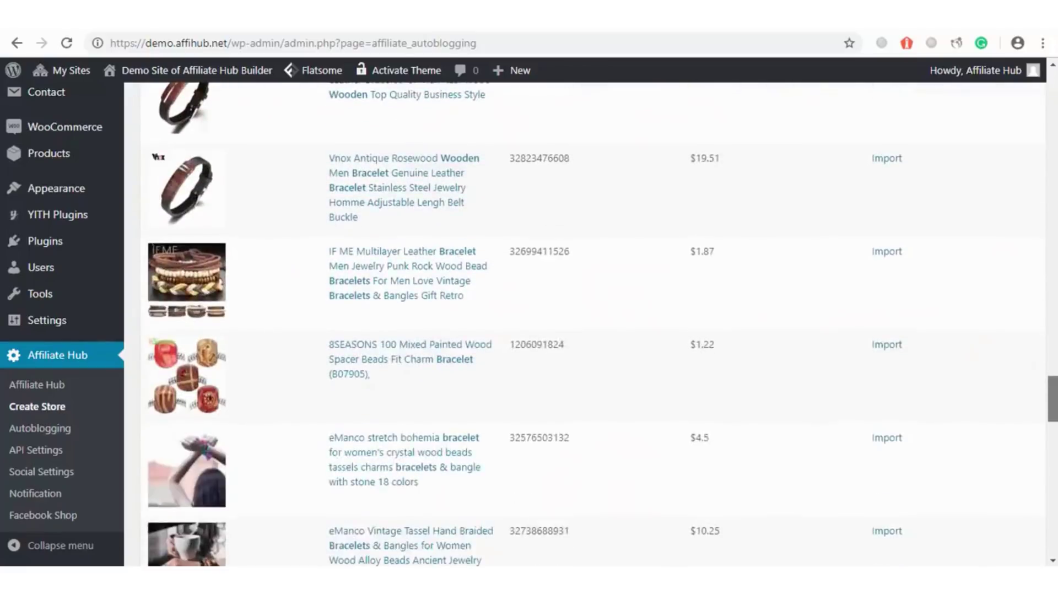
left_click_drag(1053, 463, 1042, 205)
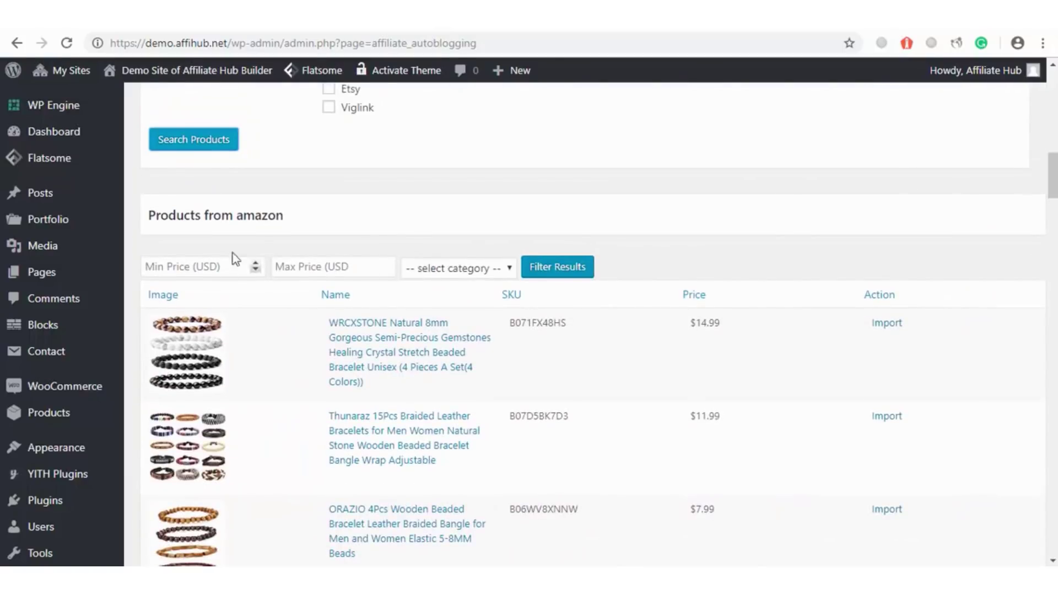
left_click(508, 268)
left_click(508, 267)
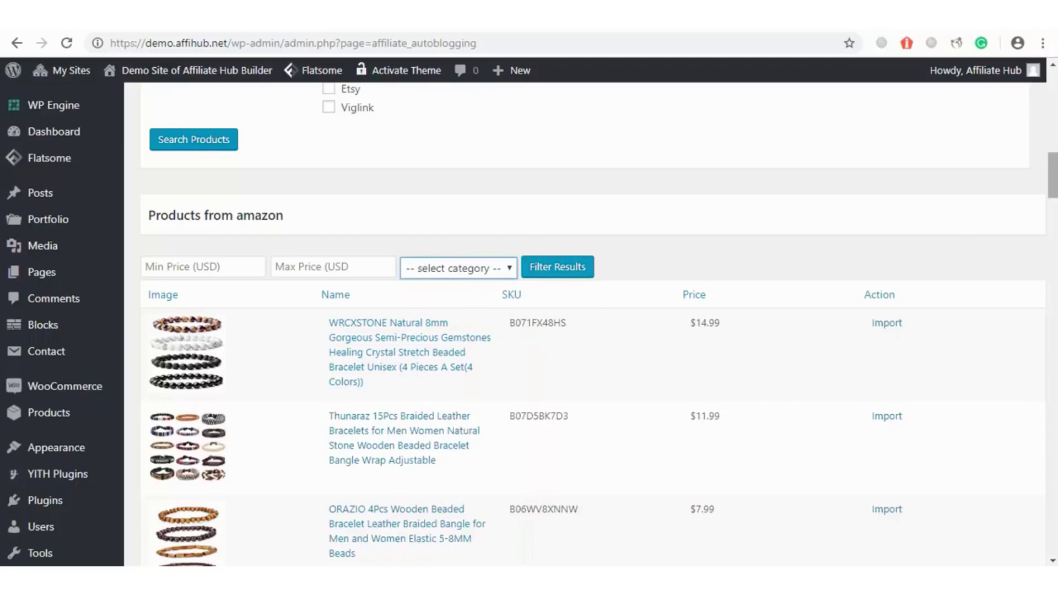
scroll(1053, 176, "down", 1)
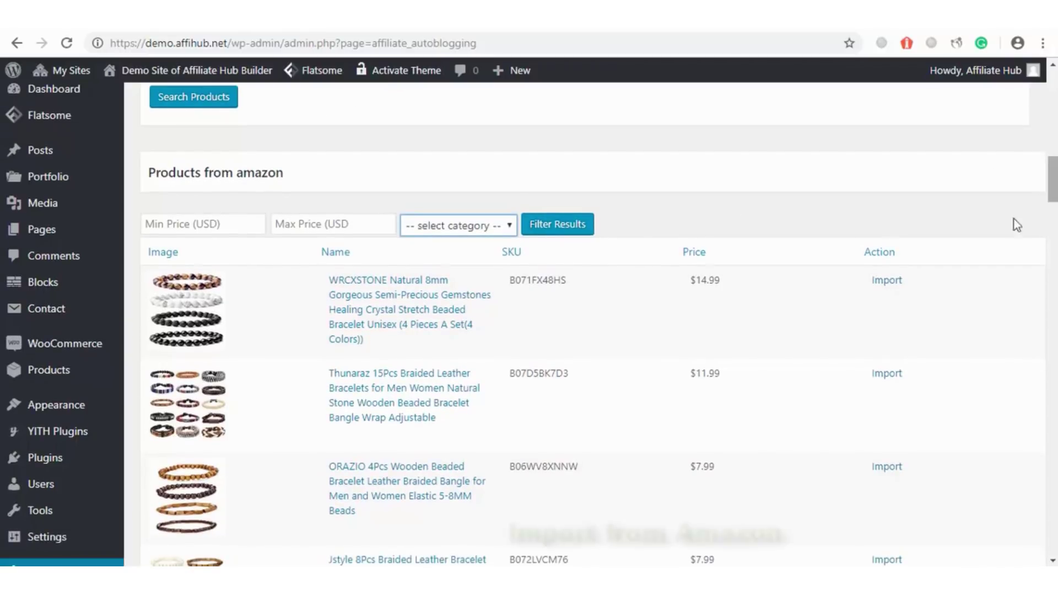
left_click(887, 376)
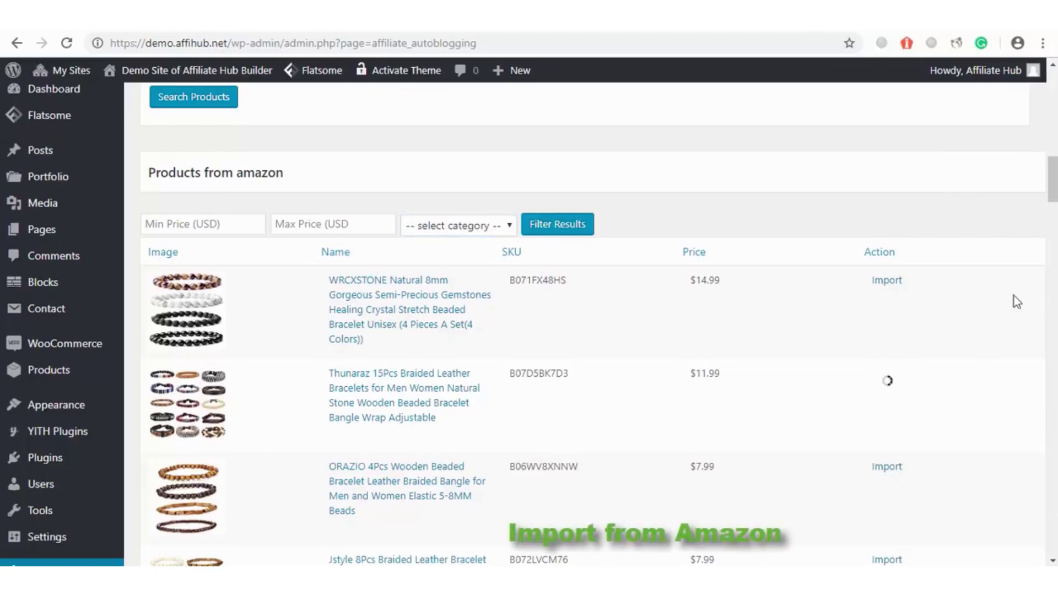
left_click_drag(1053, 192, 1054, 295)
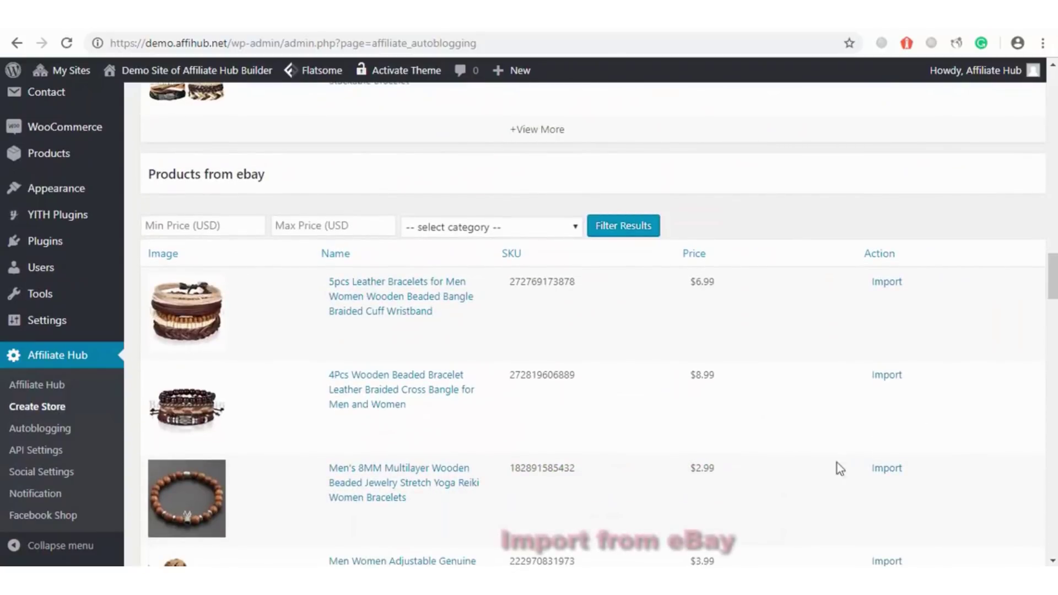
left_click(882, 378)
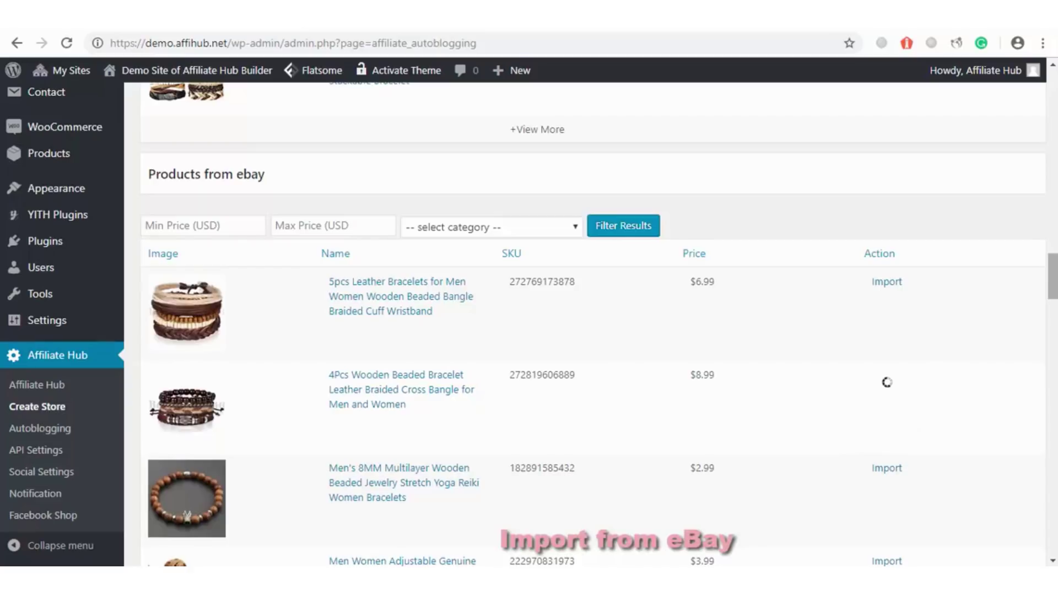
Import the IF ME AliExpress bracelet plus Walmart's Wooden & Hematite Bead and Mosunx bracelets.
scroll(592, 324, "down", 12)
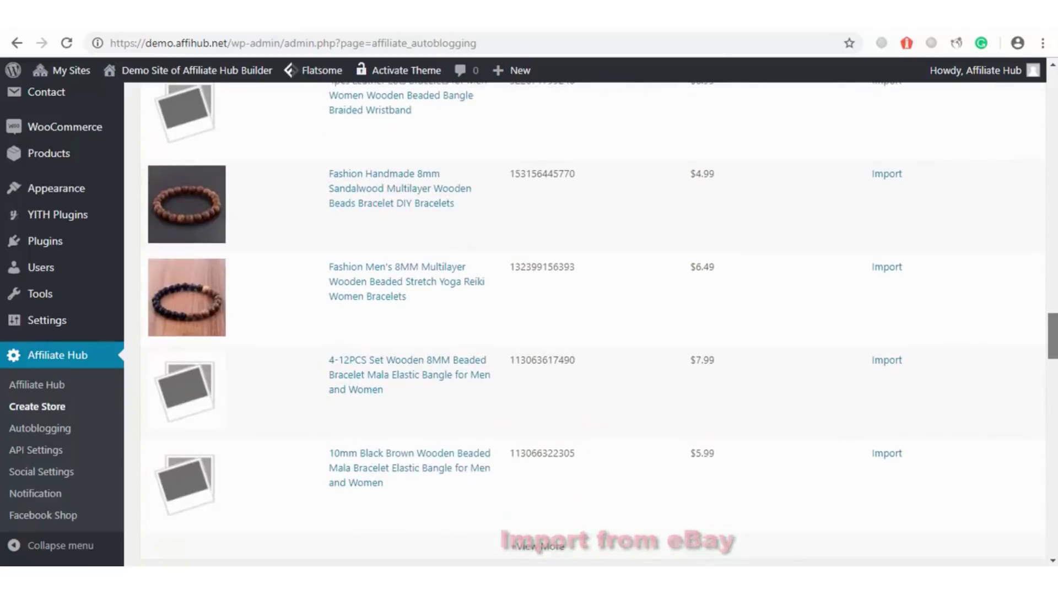
scroll(592, 324, "down", 8)
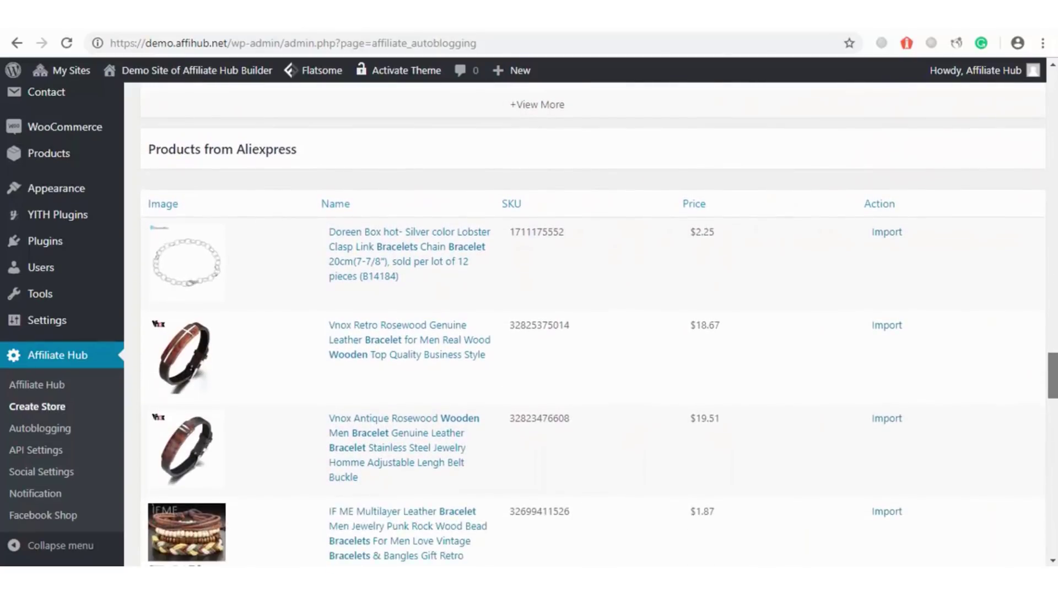
scroll(592, 324, "down", 1)
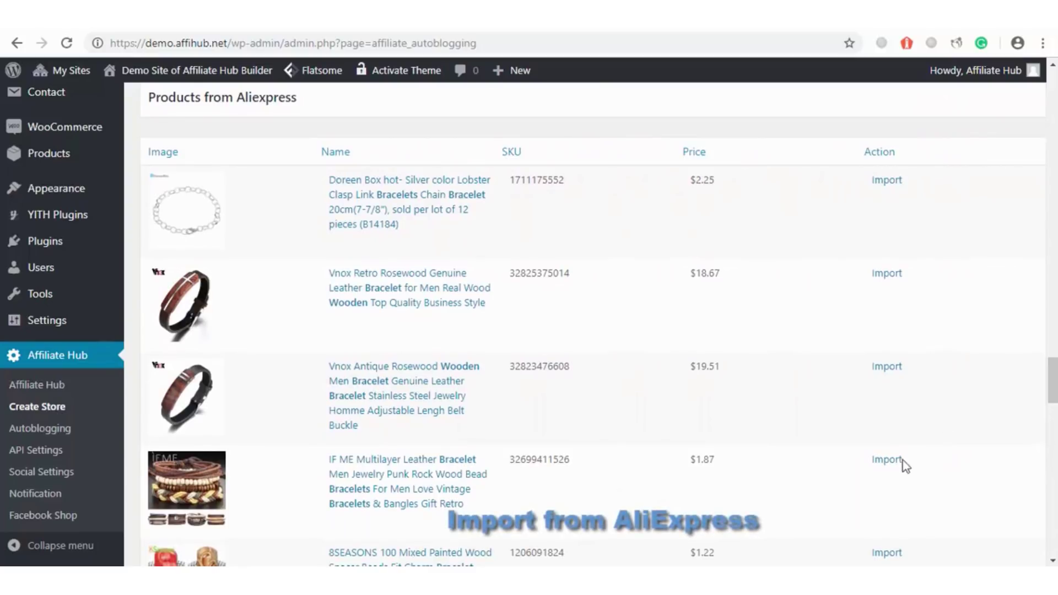
left_click(885, 463)
scroll(593, 324, "down", 10)
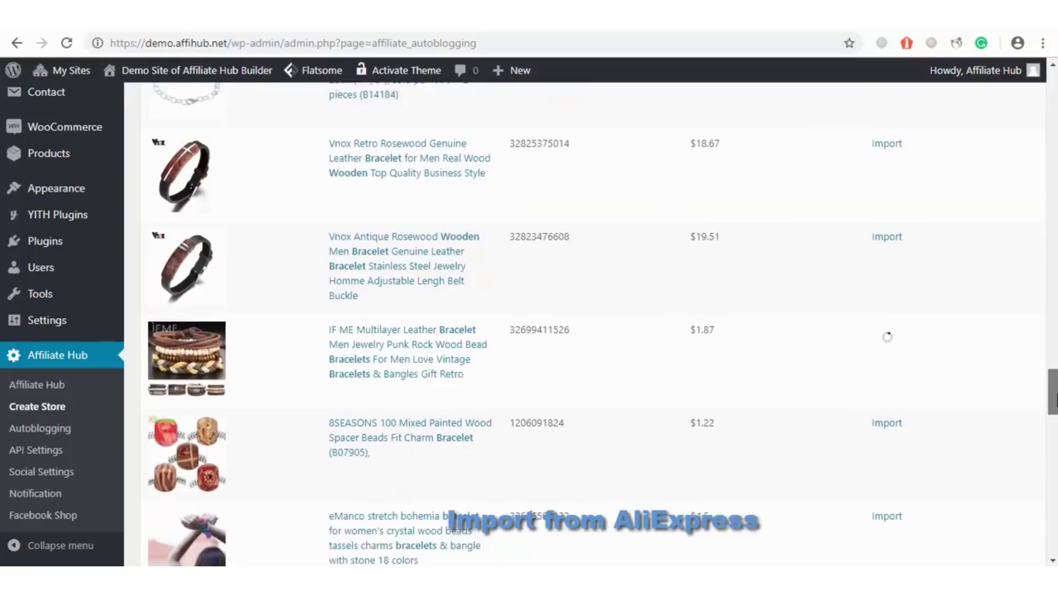
scroll(592, 324, "down", 8)
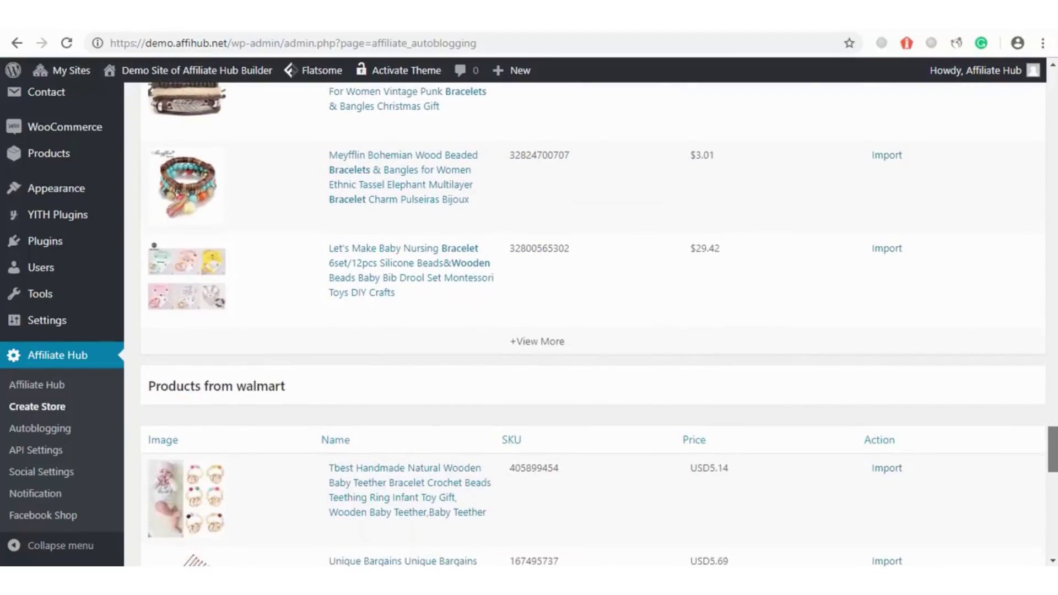
scroll(593, 324, "down", 1)
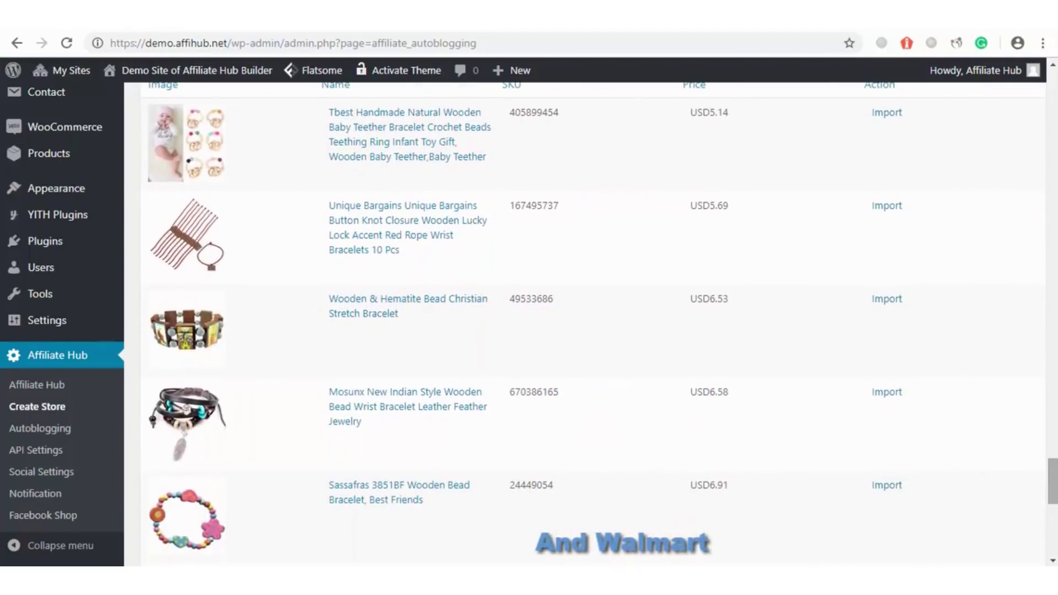
left_click(886, 301)
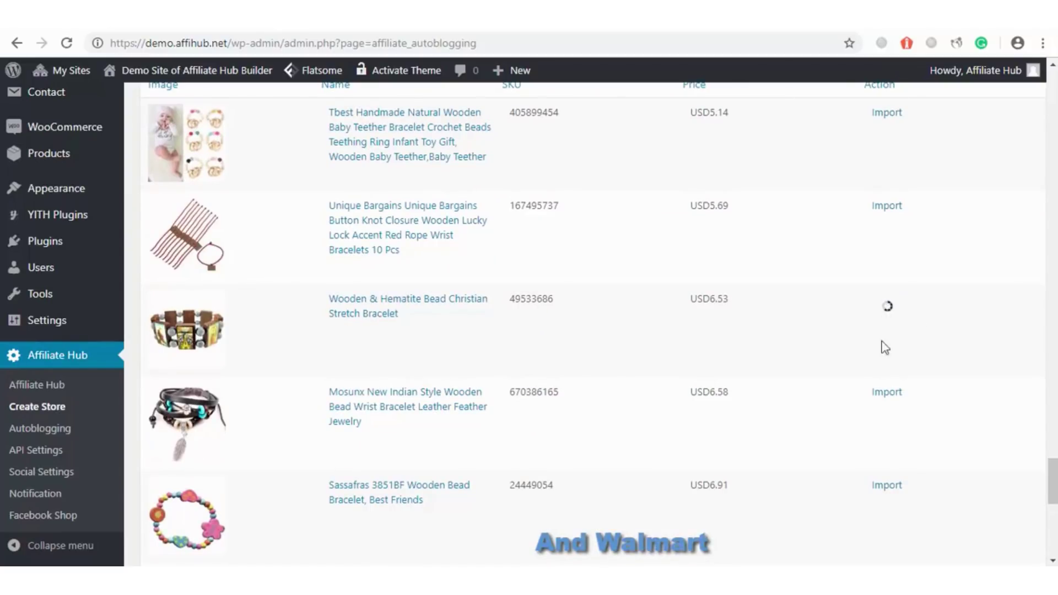
left_click(883, 395)
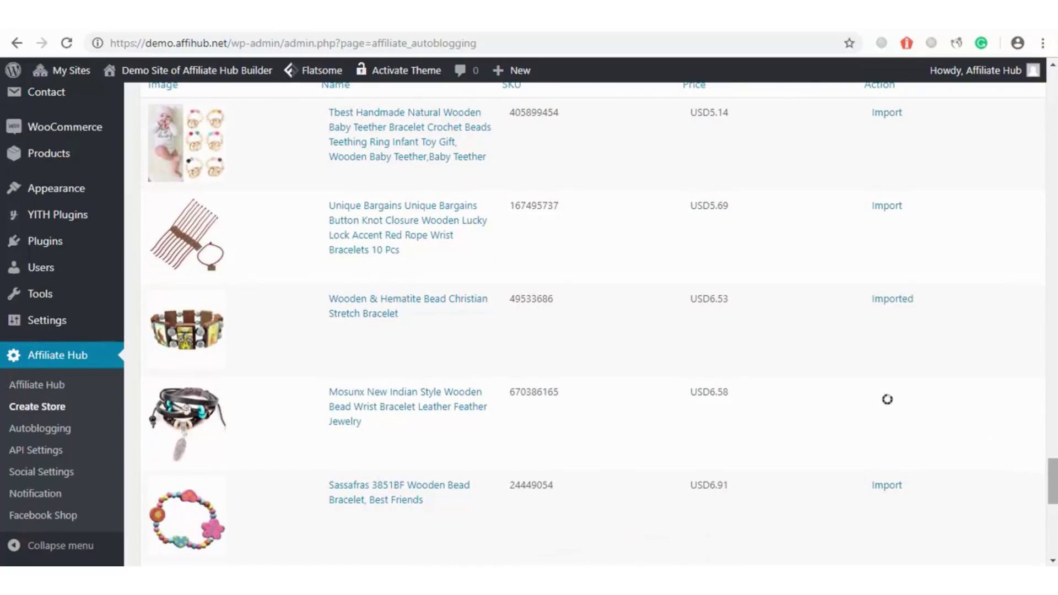
scroll(593, 324, "up", 15)
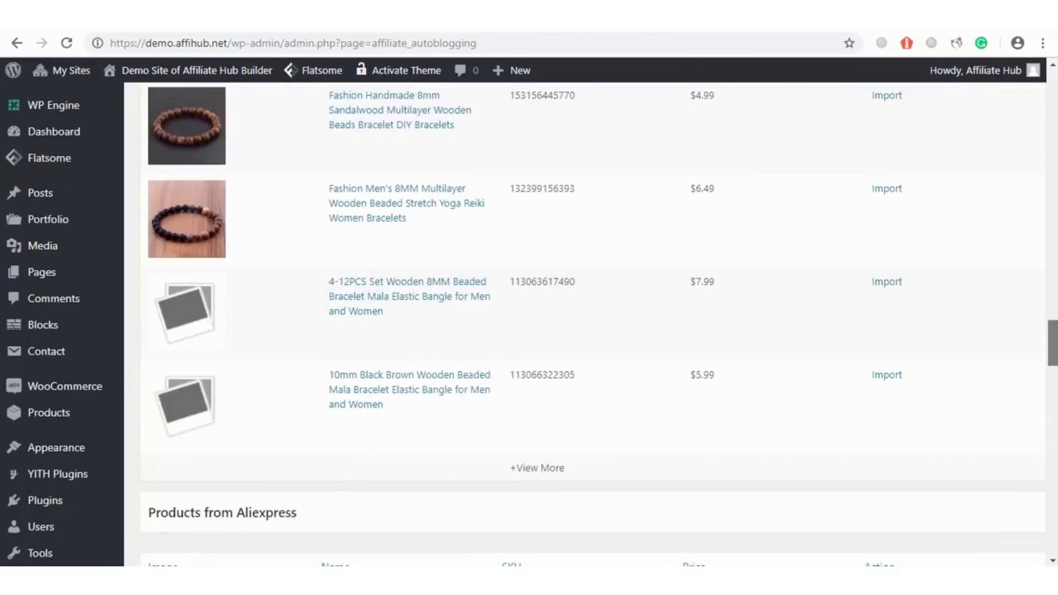
left_click_drag(1053, 288, 1054, 118)
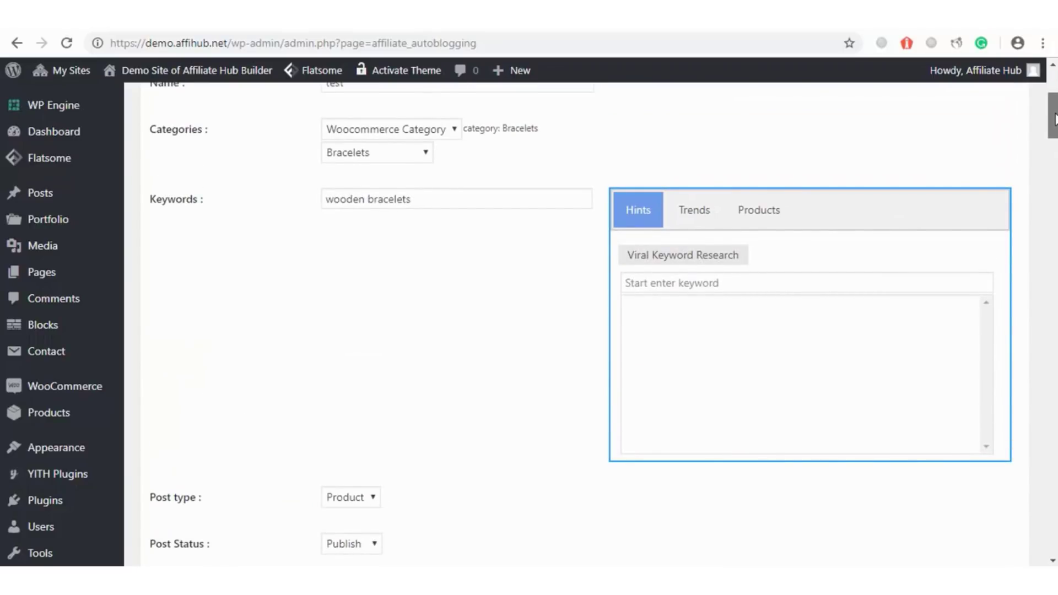
Replace the 'wooden bracelets' keyword with 'Men wallets'.
left_click_drag(1053, 119, 1054, 104)
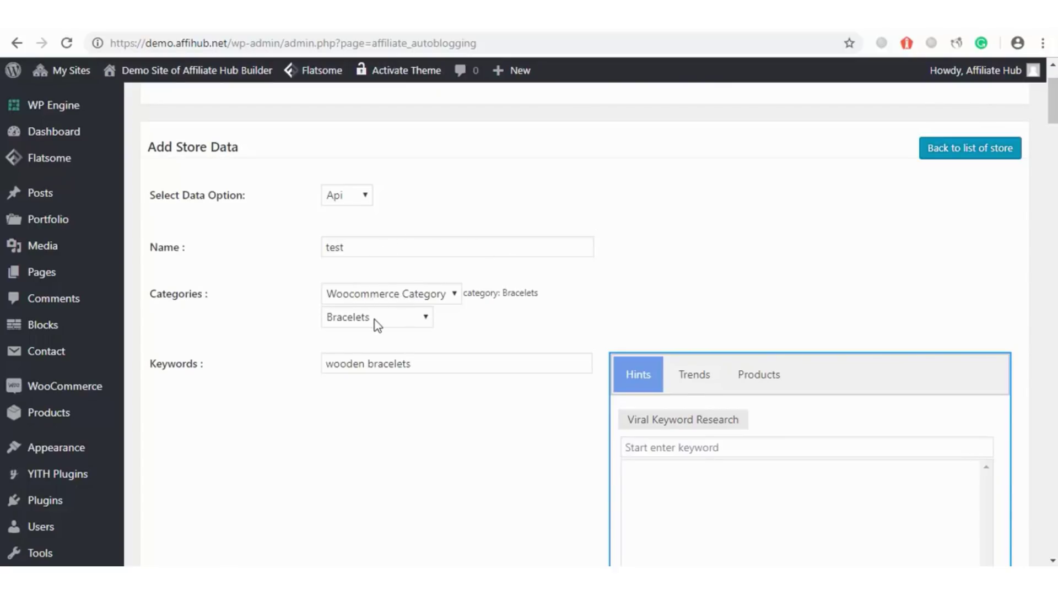
triple_click(375, 362)
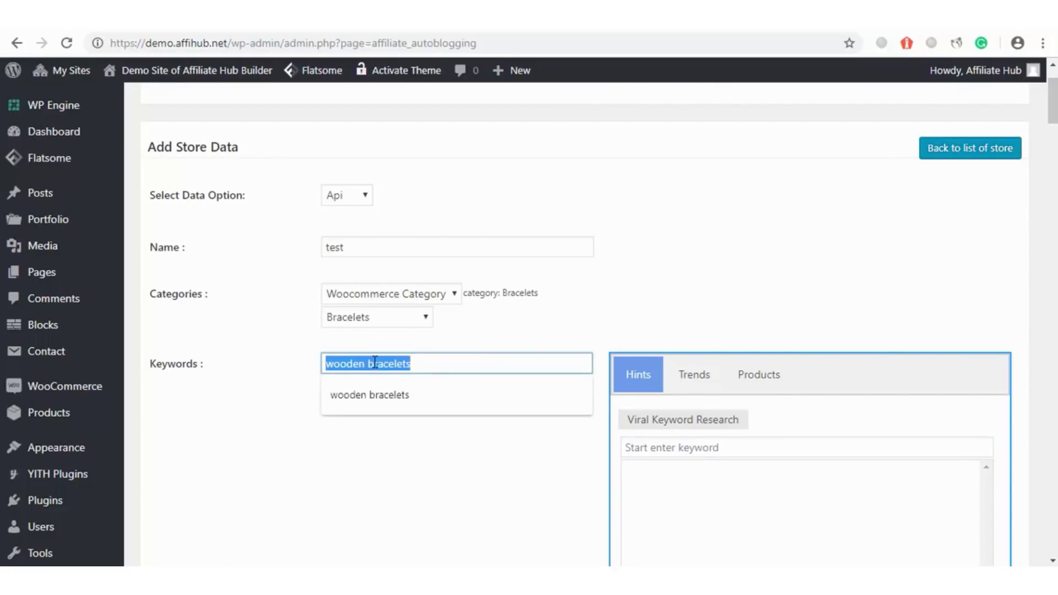
type("Men")
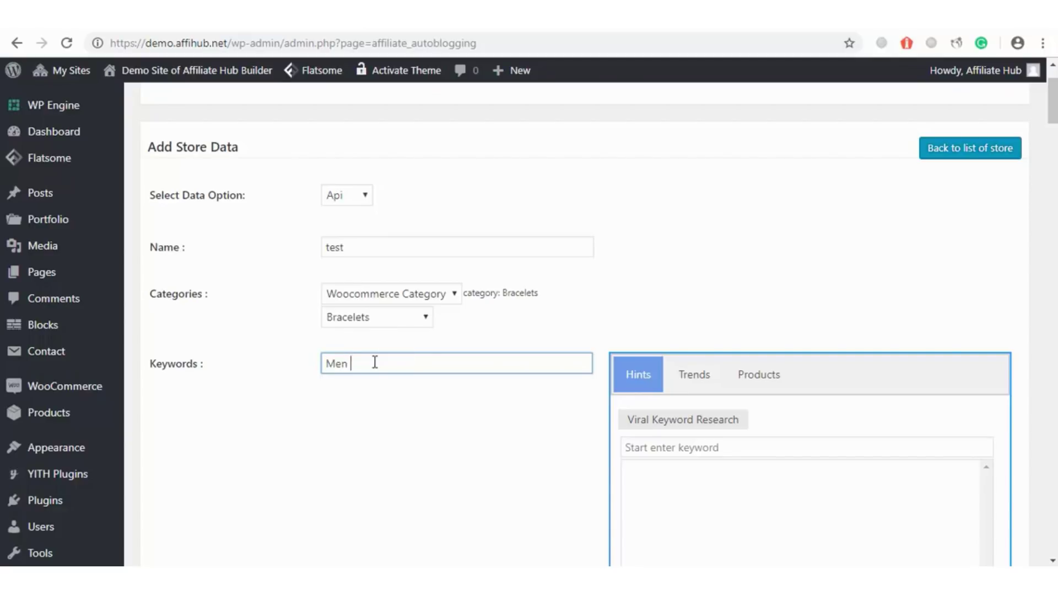
type(" wallets")
Untick Amazon, tick Etsy, keep Ebay, Aliexpress and Walmart, and search products.
left_click_drag(1053, 113, 1030, 162)
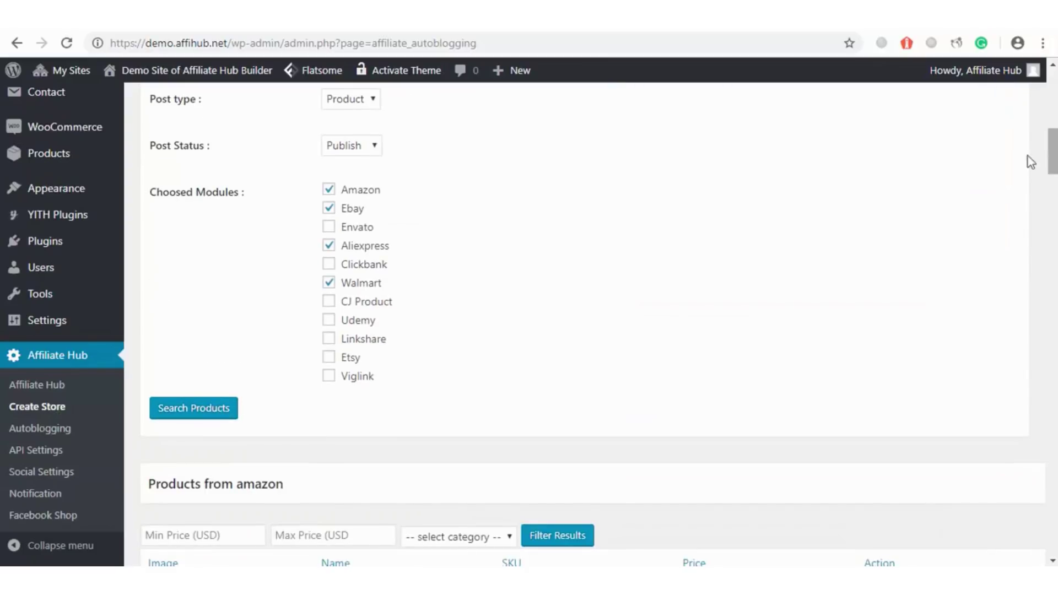
left_click(329, 189)
left_click(329, 245)
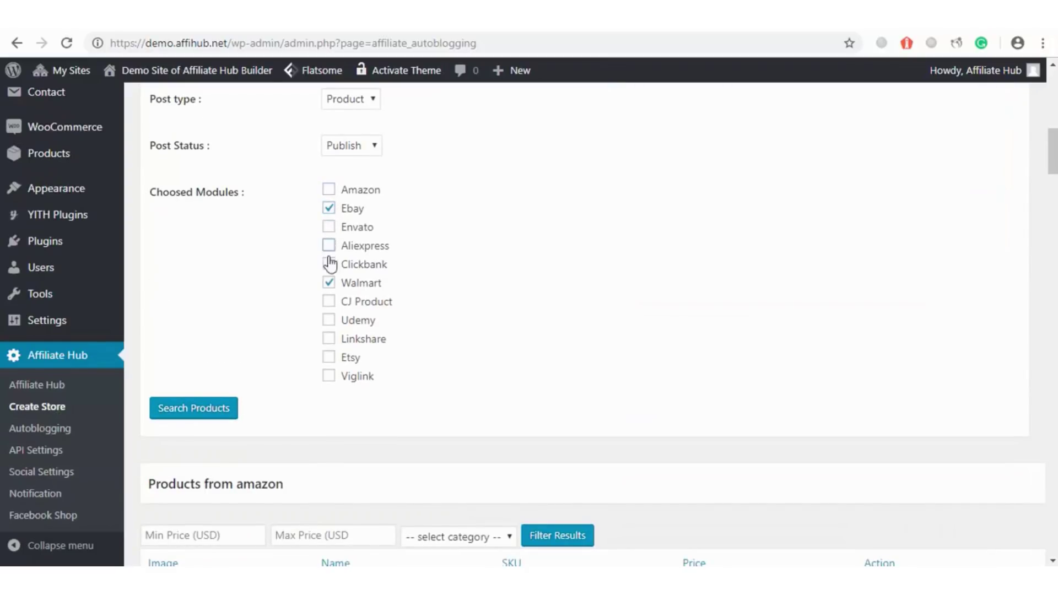
left_click(329, 284)
left_click(329, 358)
left_click(331, 284)
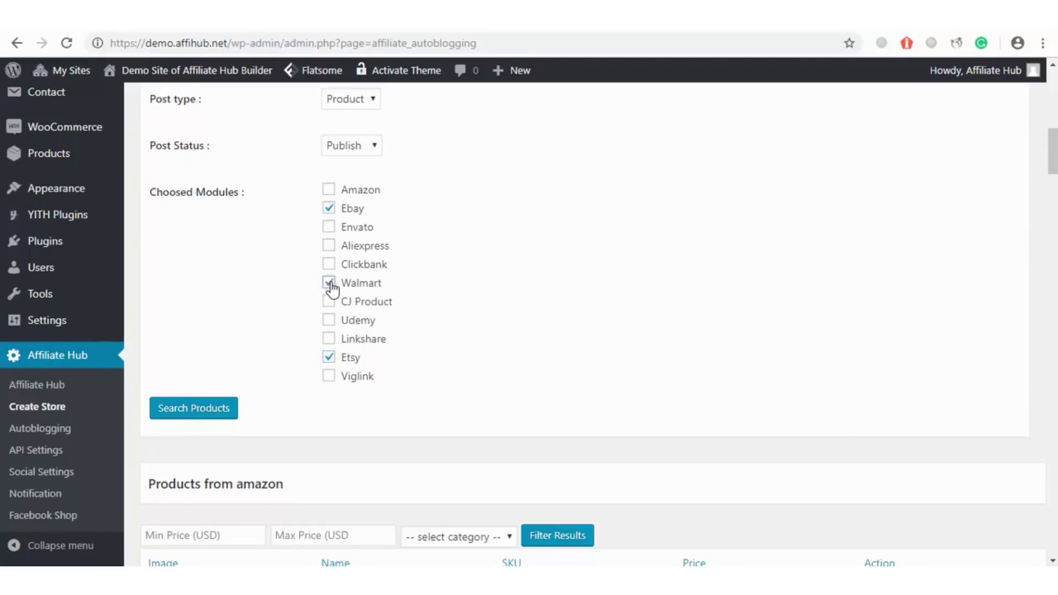
left_click(329, 245)
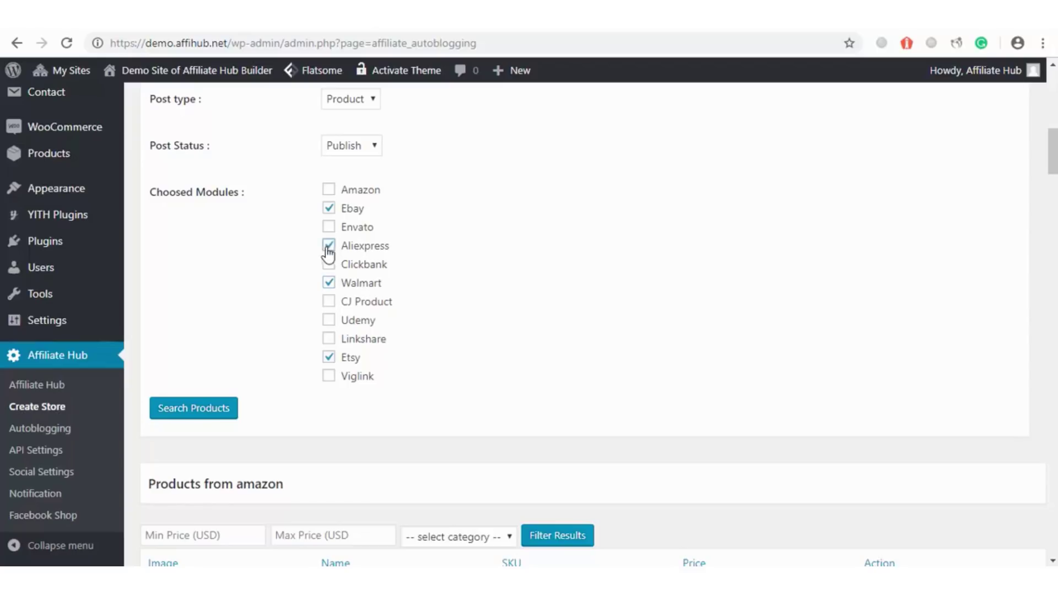
left_click(210, 414)
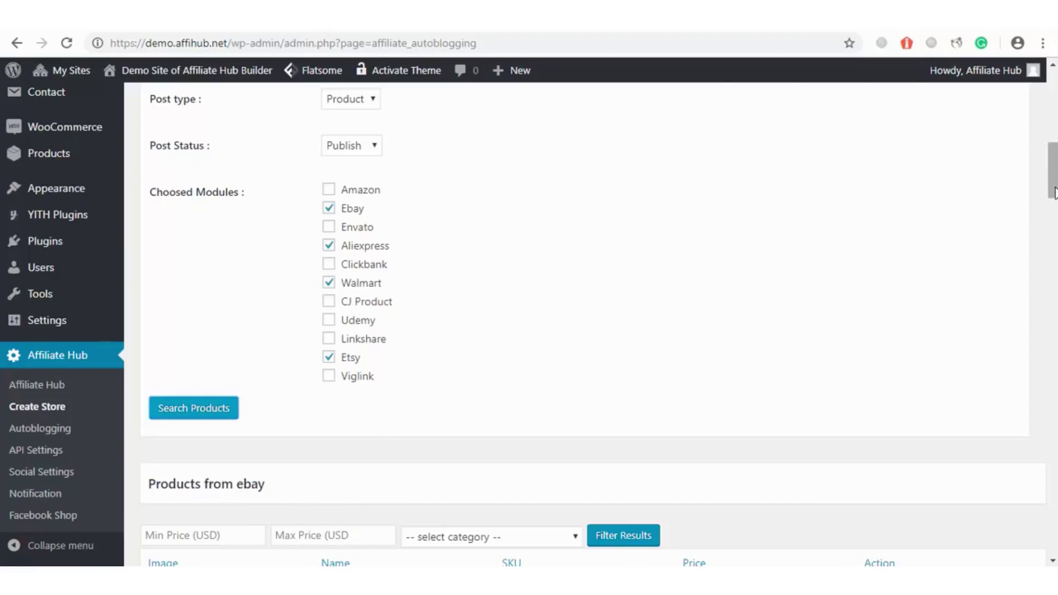
From the Men wallets results, import the Tauren wine-red wallet and the Mens Lamb Leather Zippered Bifold wallet.
left_click_drag(1054, 193, 1053, 237)
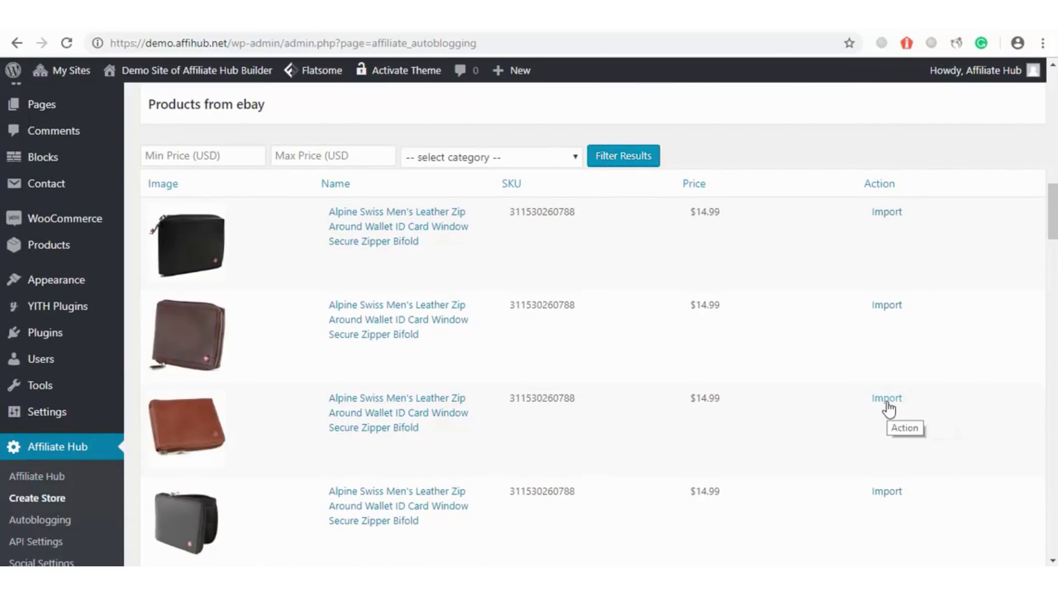
scroll(898, 412, "down", 15)
scroll(1042, 322, "down", 1)
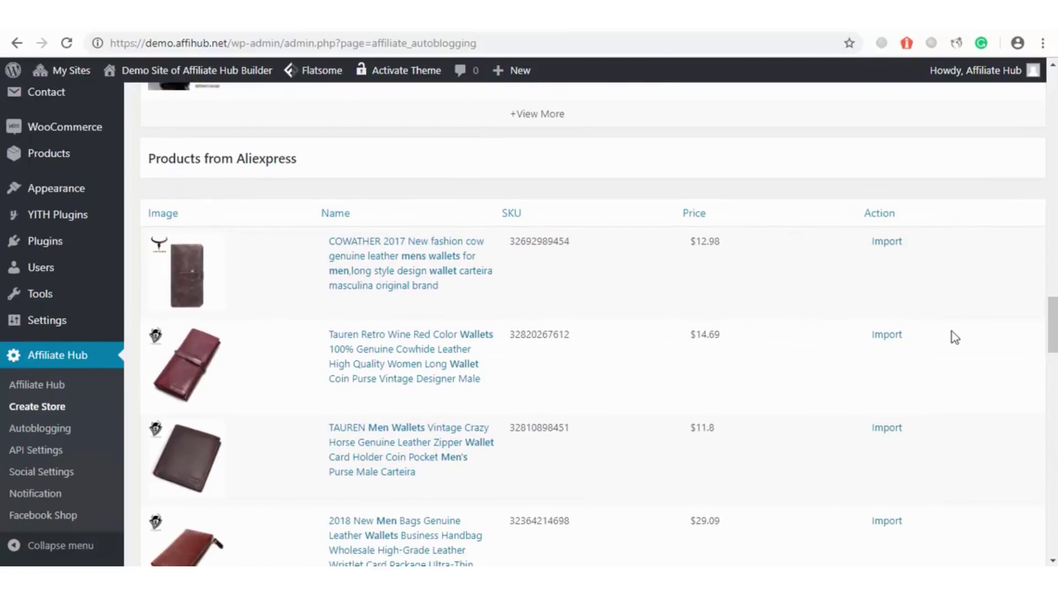
left_click(886, 335)
left_click_drag(1052, 327, 1055, 466)
left_click(900, 434)
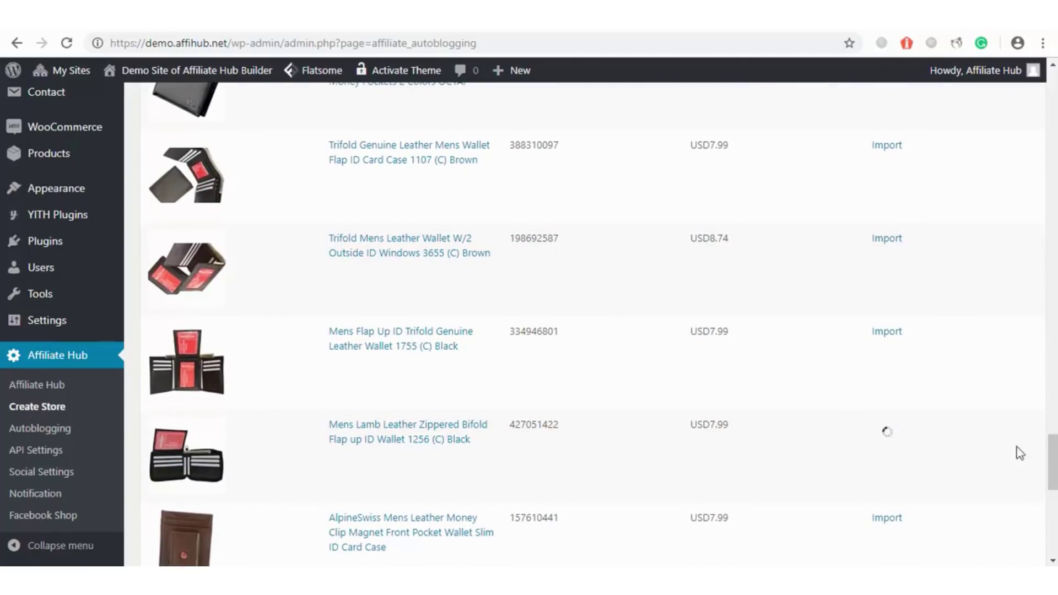
left_click_drag(1055, 464, 1054, 125)
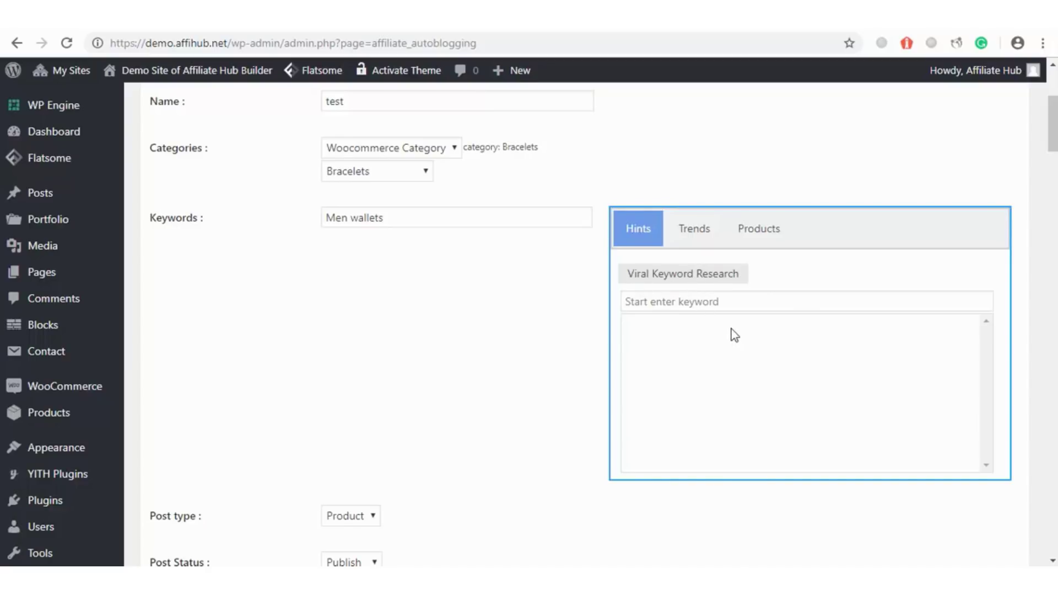
Enter 'women handbag' in the keyword research box, then replace it with 'handbags'.
left_click(678, 304)
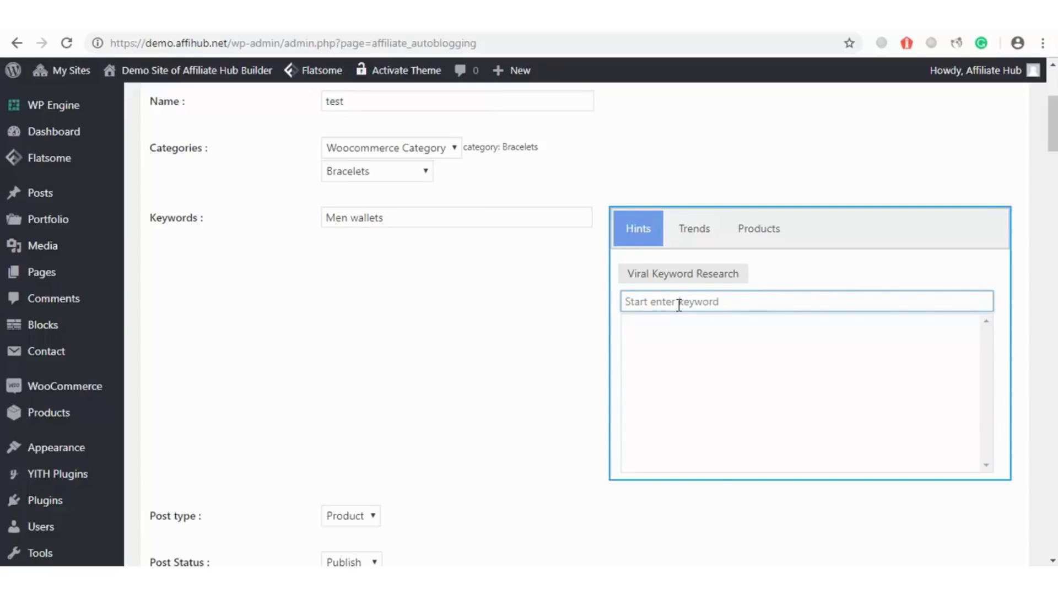
type("women")
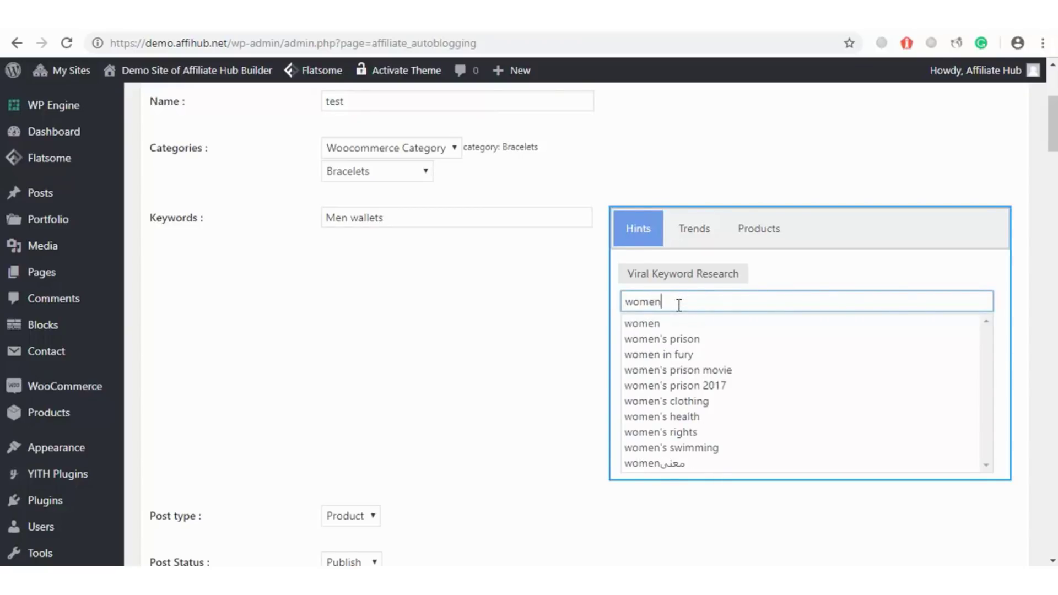
type(" han")
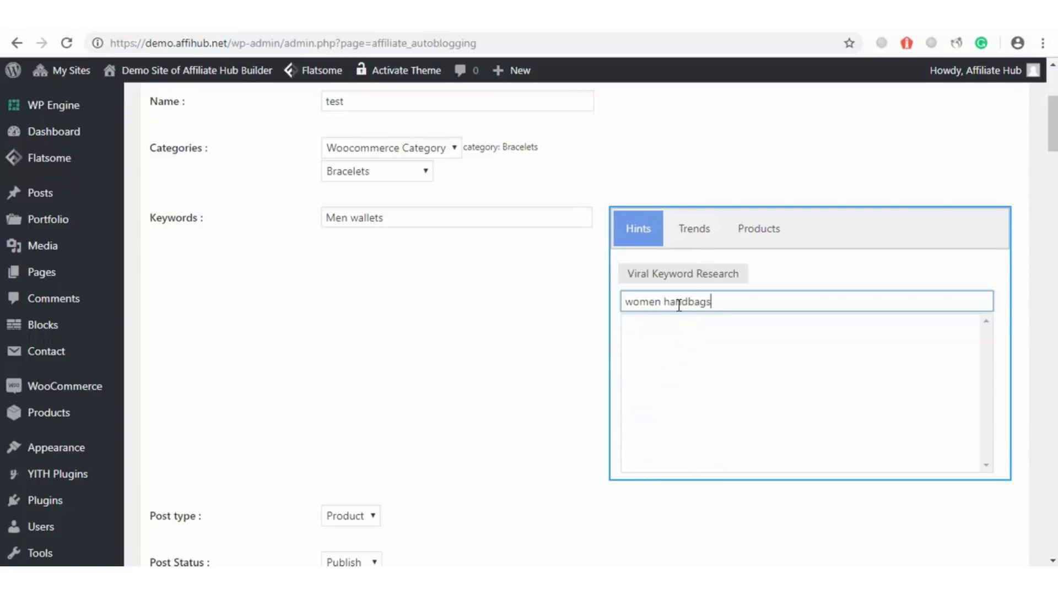
type("dbag")
key("BackSpace")
key("BackSpace")
key("BackSpace")
key("BackSpace")
key("BackSpace")
key("BackSpace")
key("BackSpace")
key("BackSpace")
key("BackSpace")
key("BackSpace")
key("BackSpace")
key("BackSpace")
key("BackSpace")
type("hand")
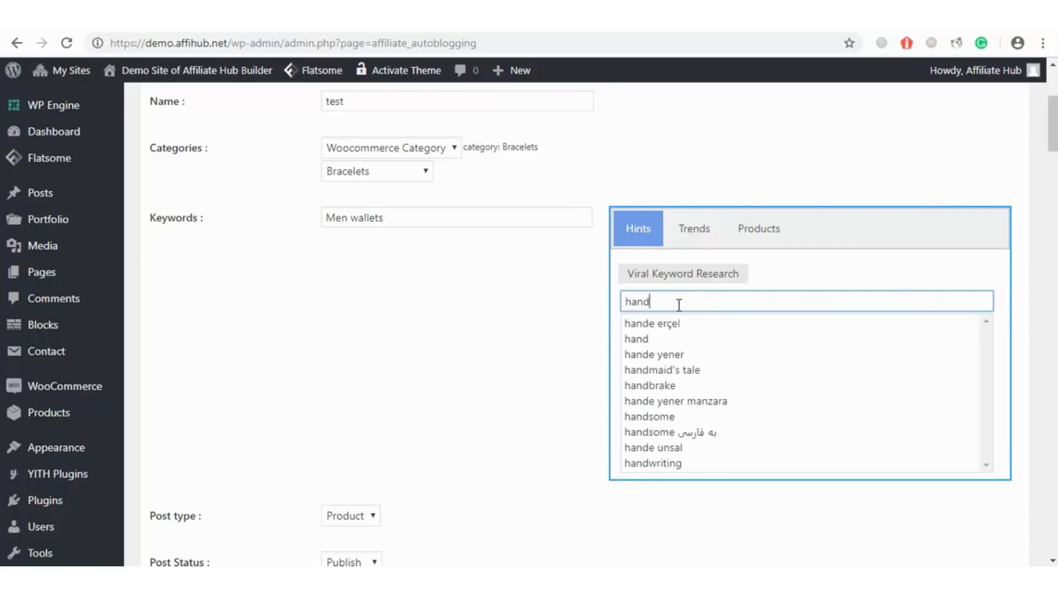
type("bags")
Apply handbags as the keyword, then try hot trending searches such as Survivor instead.
left_click(693, 228)
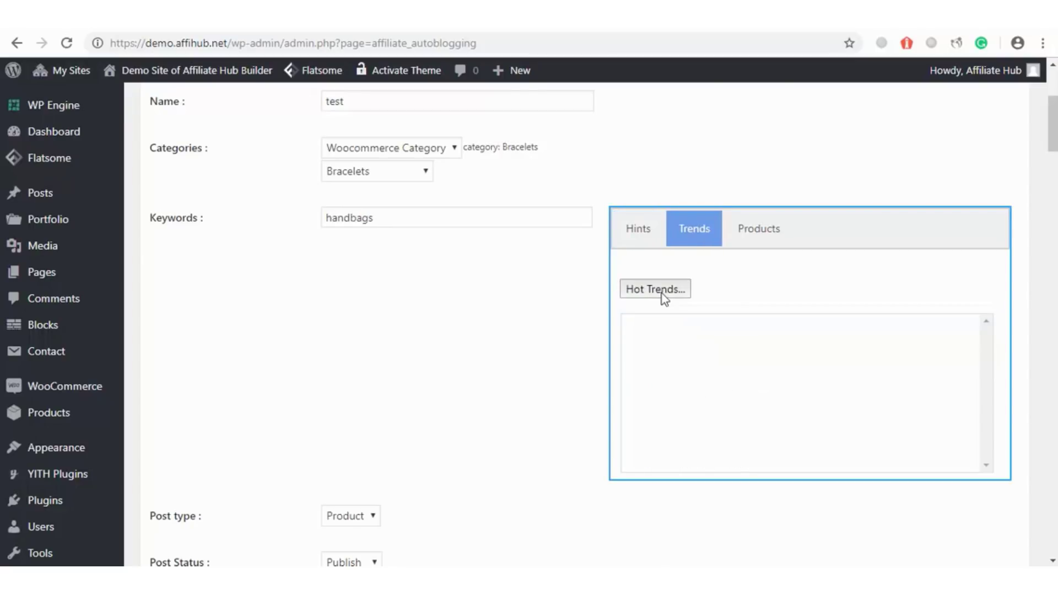
left_click(662, 293)
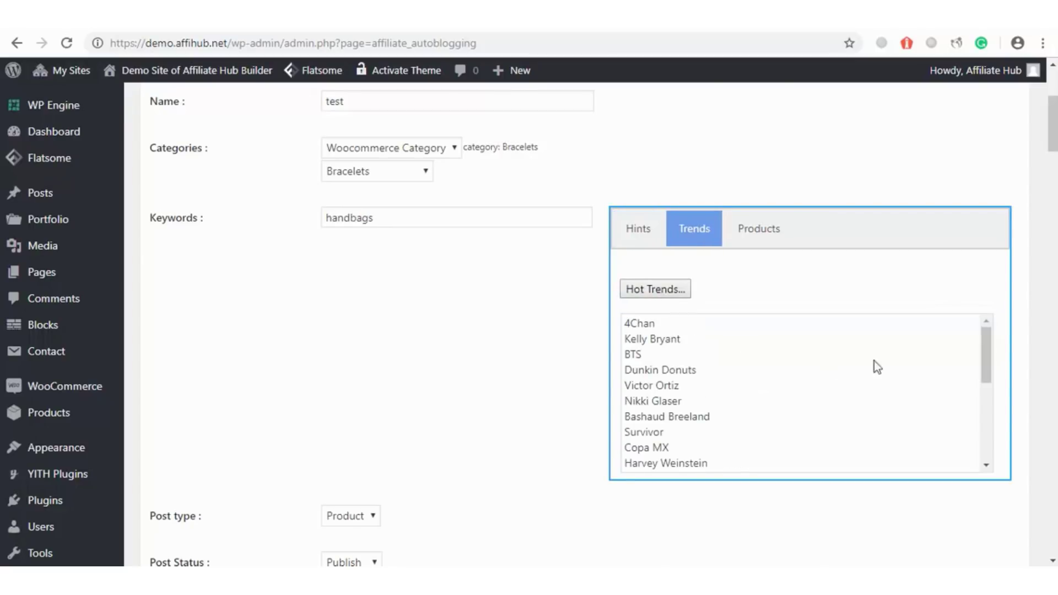
left_click_drag(987, 358, 986, 364)
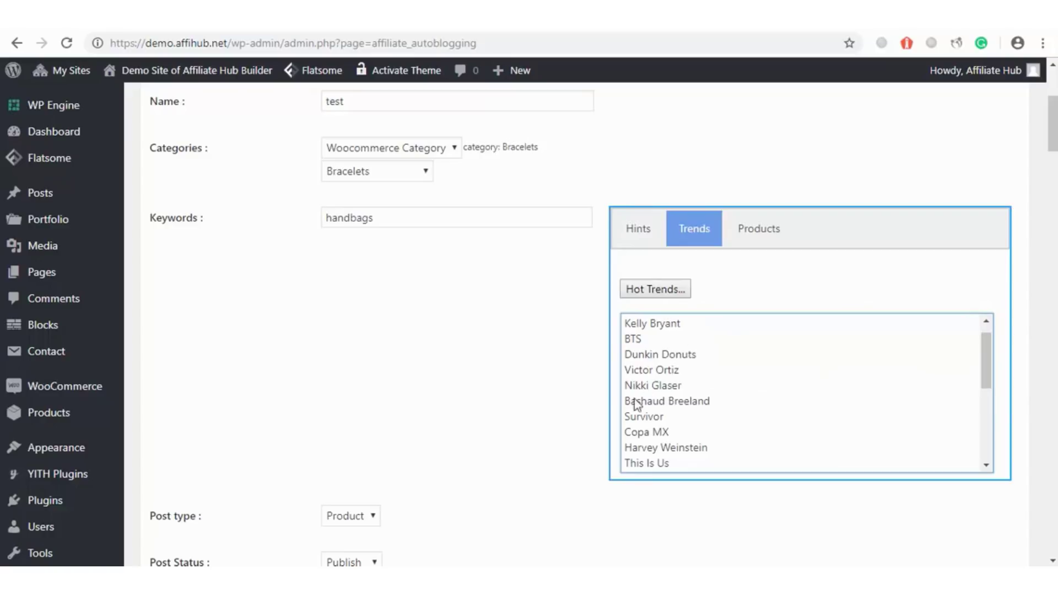
left_click(642, 417)
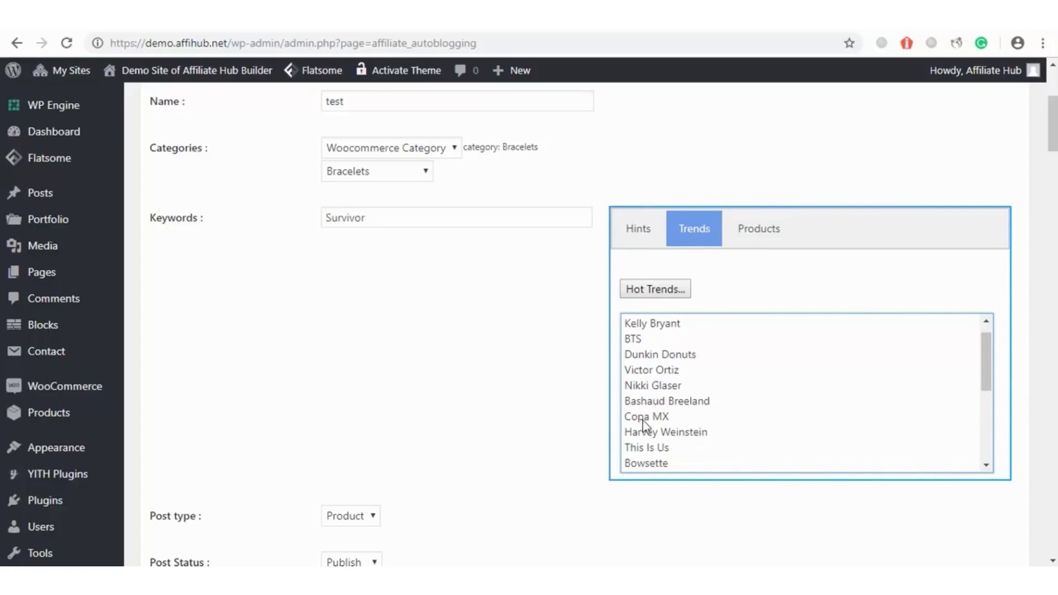
left_click(653, 387)
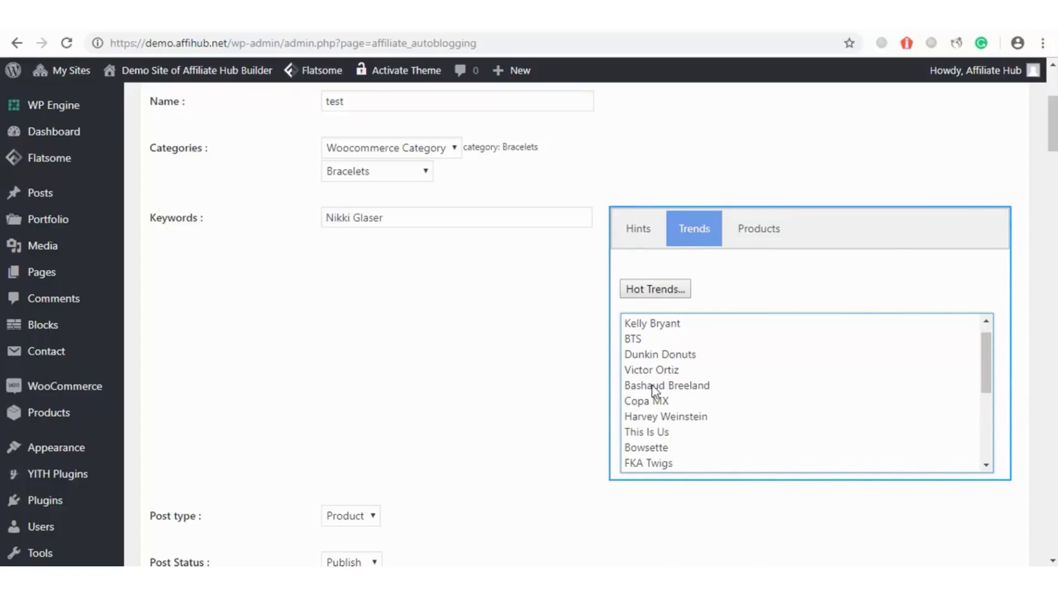
Show the Most Gifted bestsellers for Appliances and browse the product list.
left_click(763, 234)
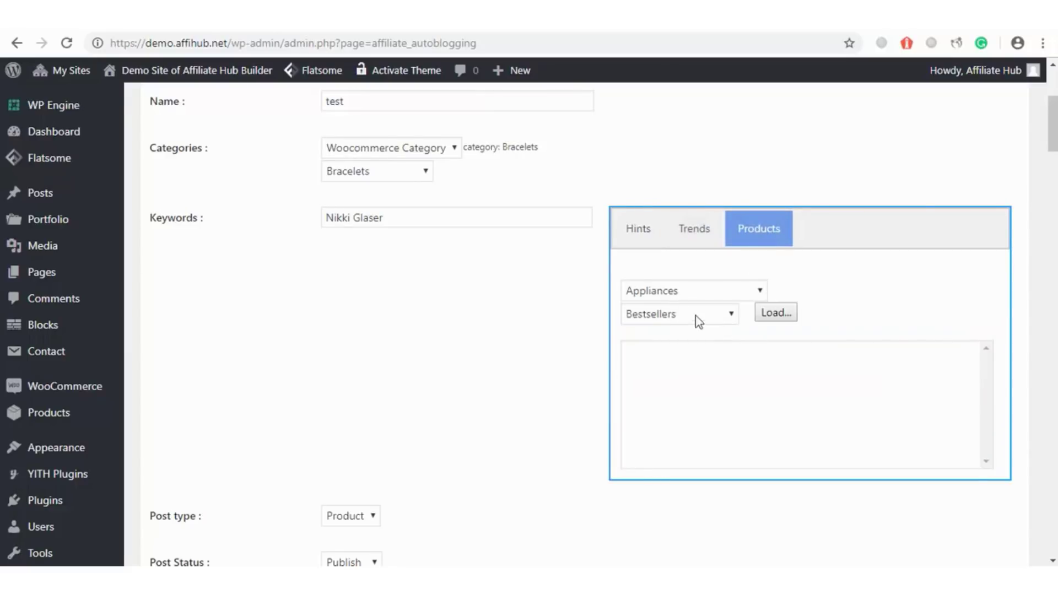
left_click(728, 317)
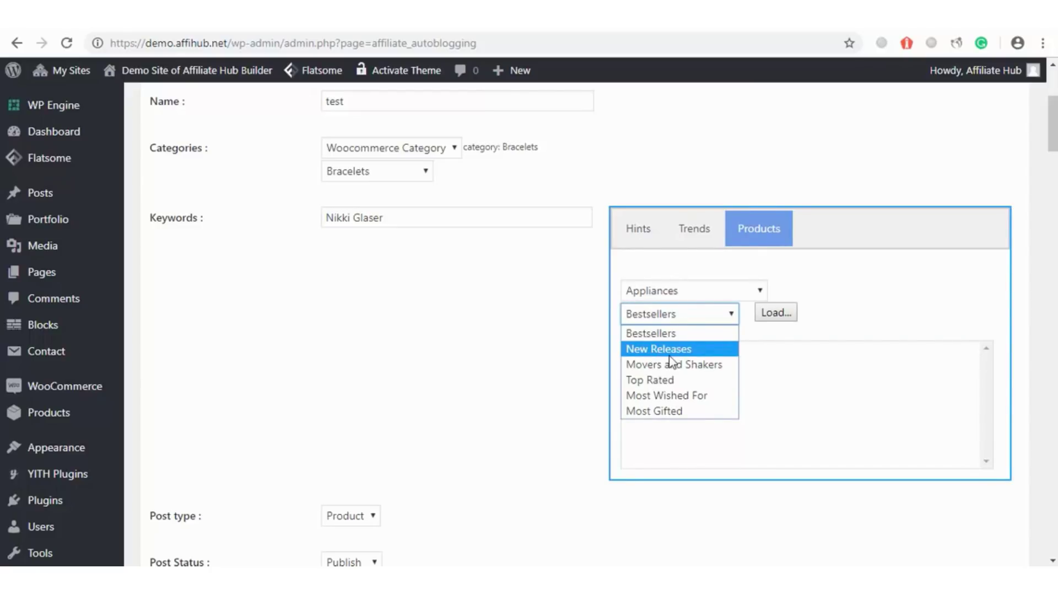
left_click(658, 412)
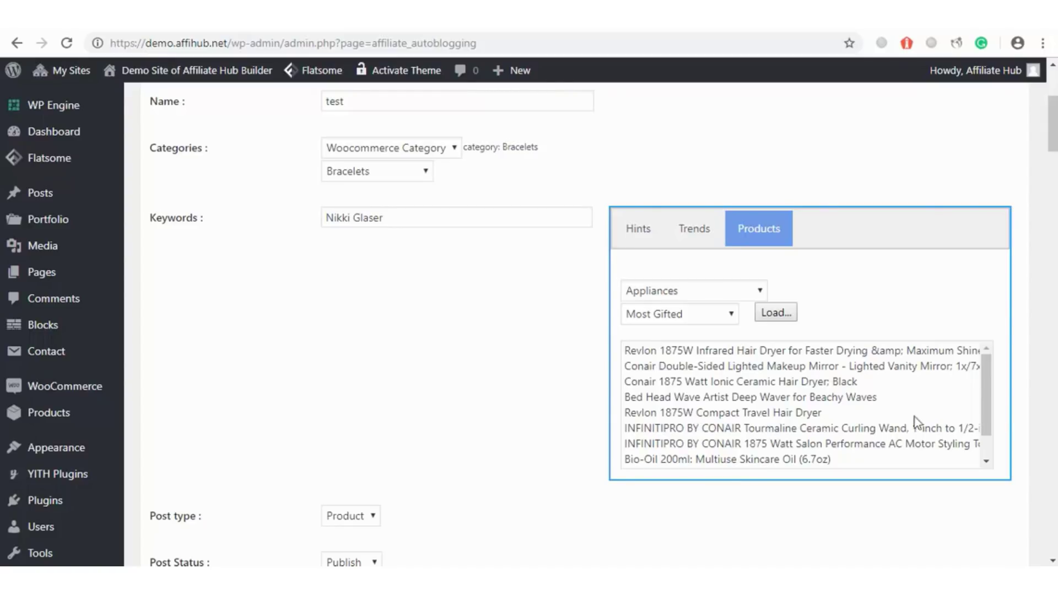
mouse_move(987, 405)
left_mouse_down()
mouse_move(987, 432)
mouse_move(984, 408)
mouse_move(986, 419)
left_mouse_up()
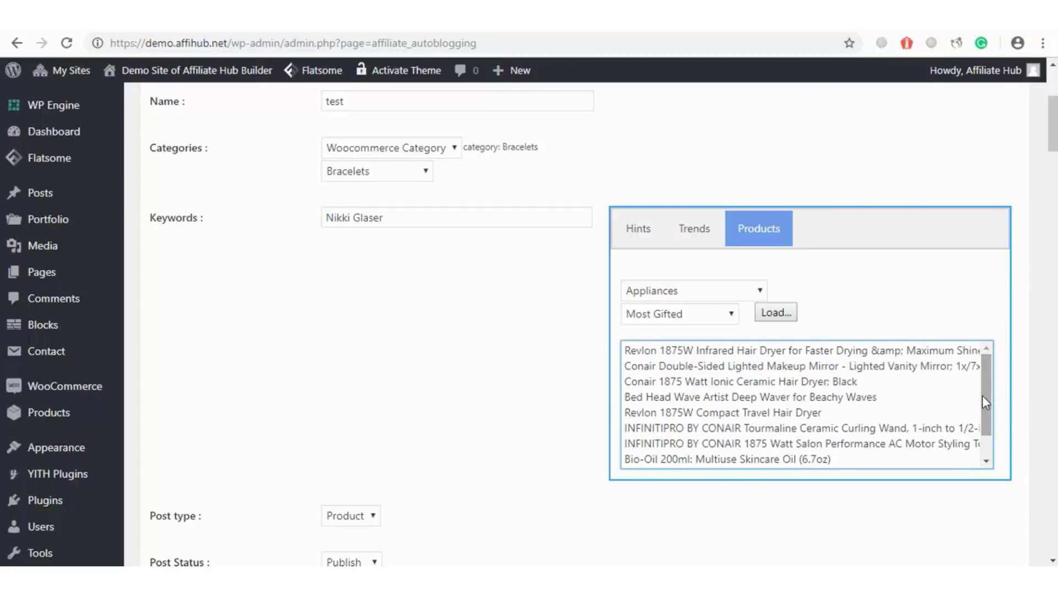
Switch the data option to Parsor, name the store 'rate' and file it under Runnung Shoes.
scroll(1056, 178, "up", 4)
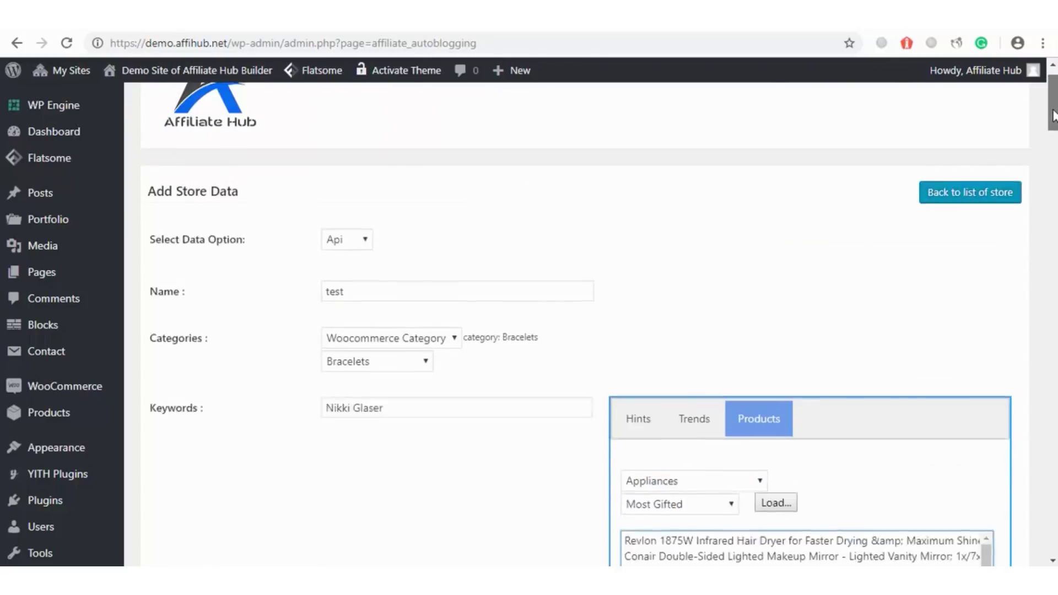
left_click(365, 269)
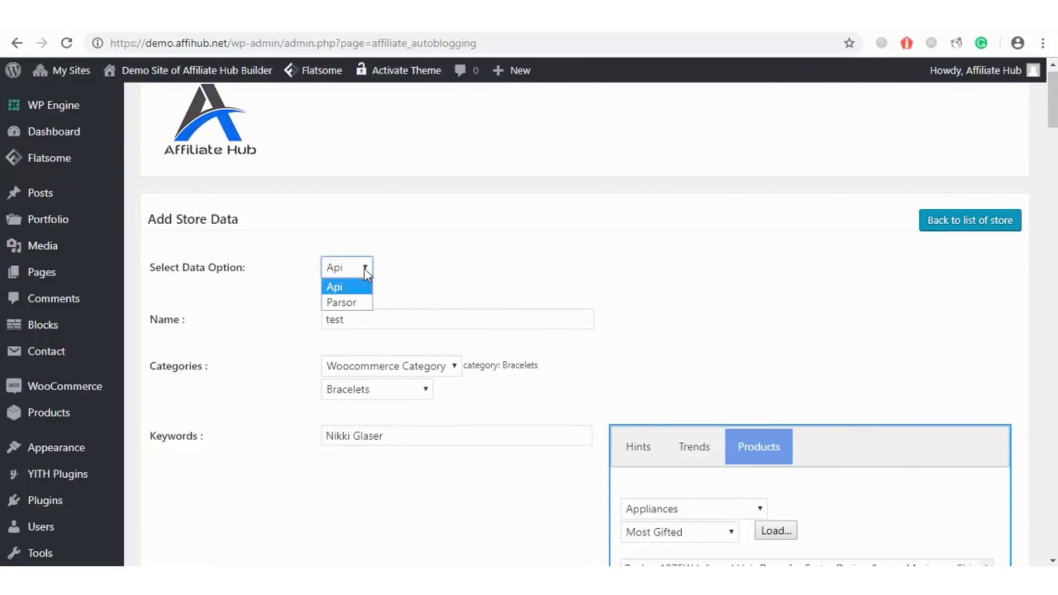
left_click(343, 303)
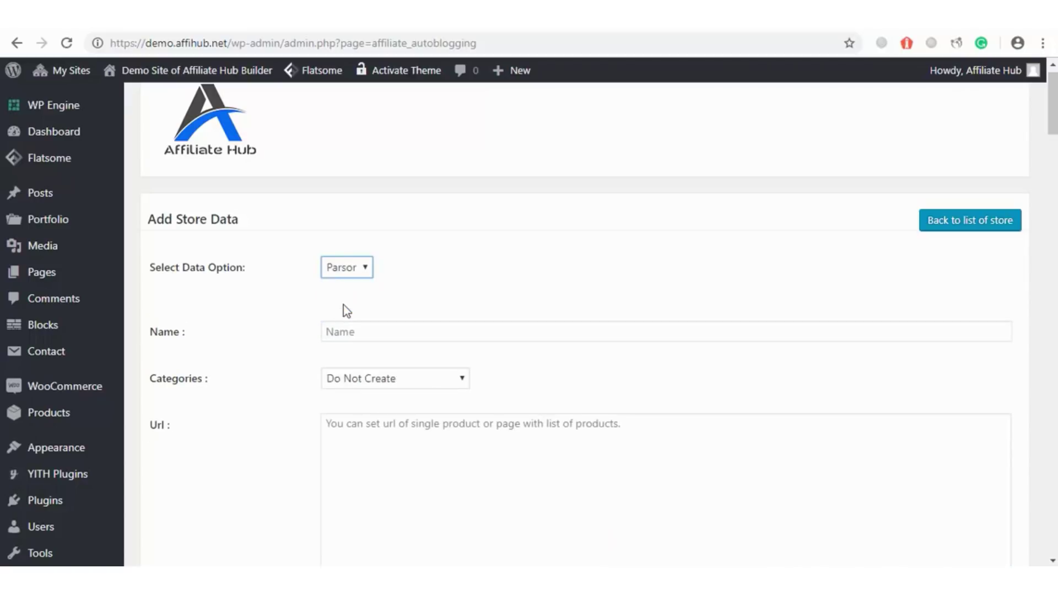
left_click(357, 331)
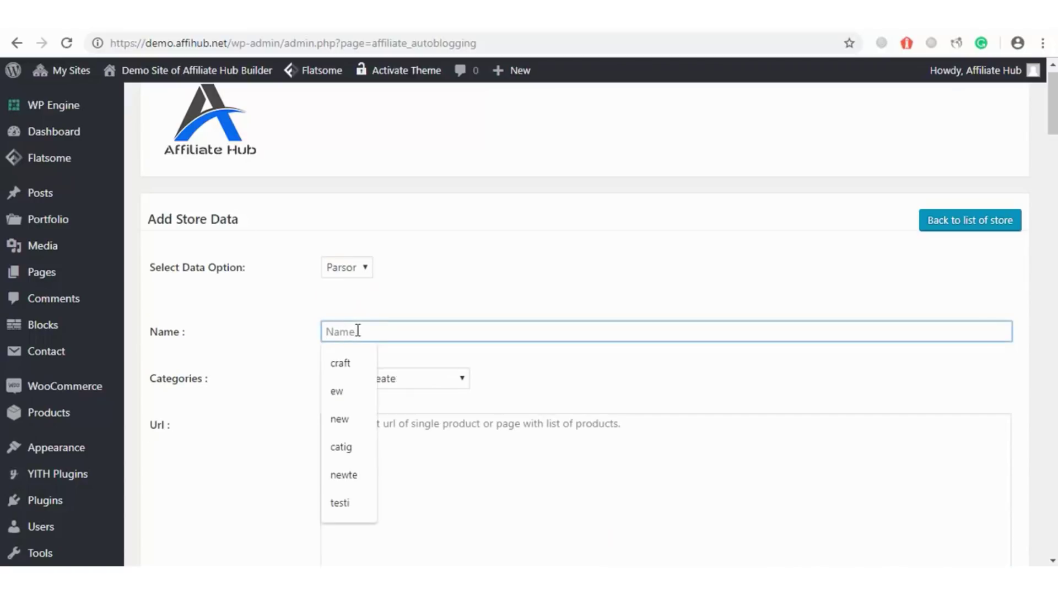
type("rate")
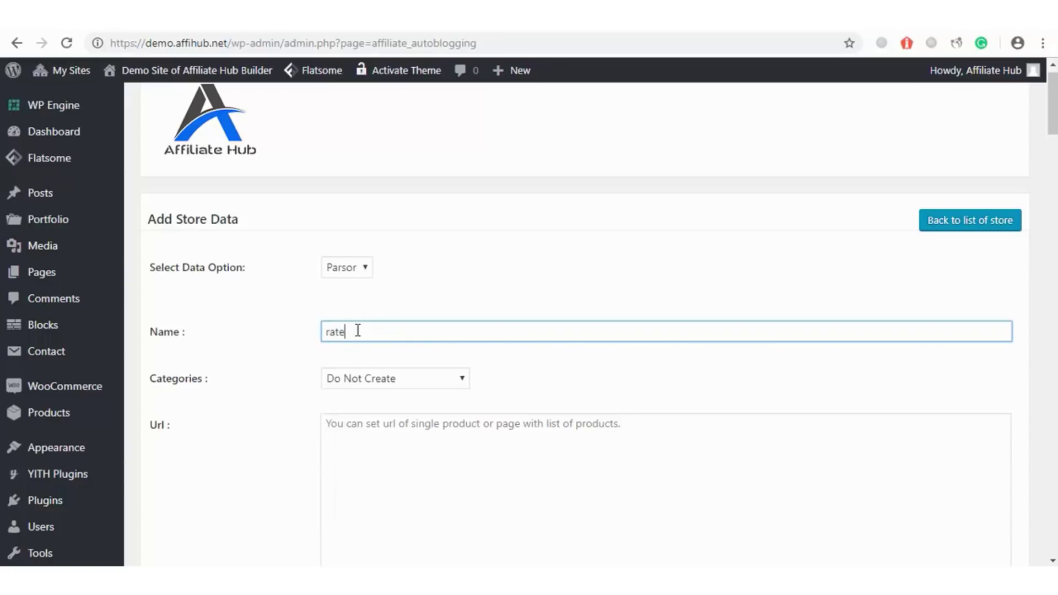
left_click(389, 380)
left_click(389, 429)
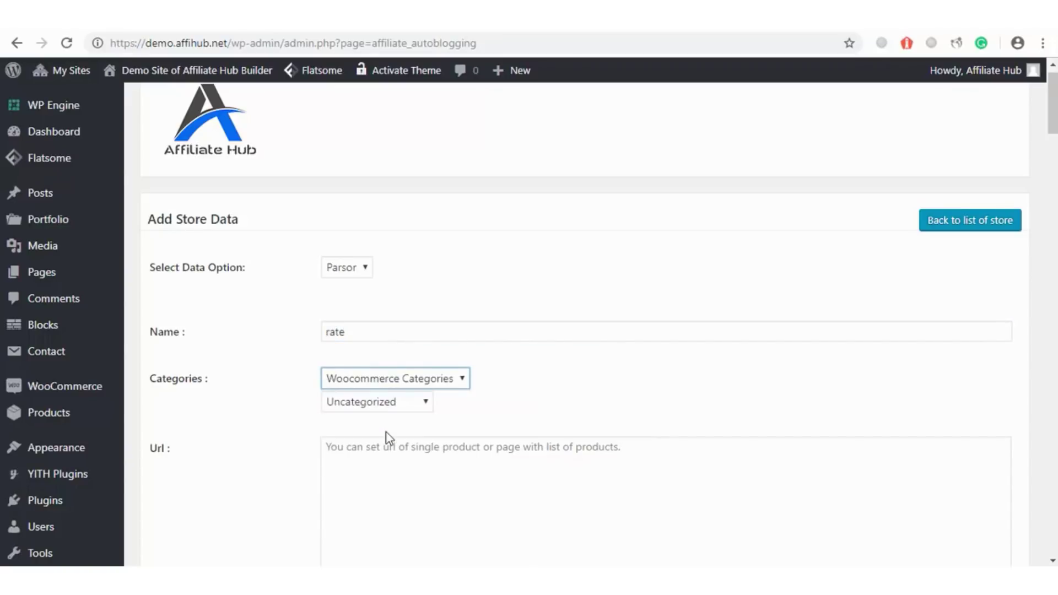
left_click(378, 409)
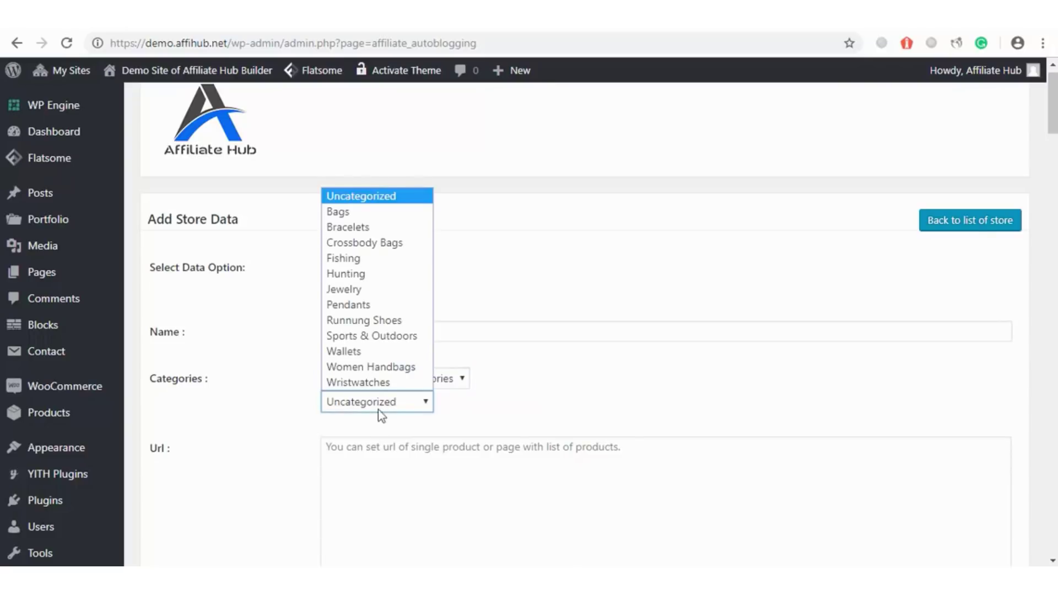
left_click(381, 322)
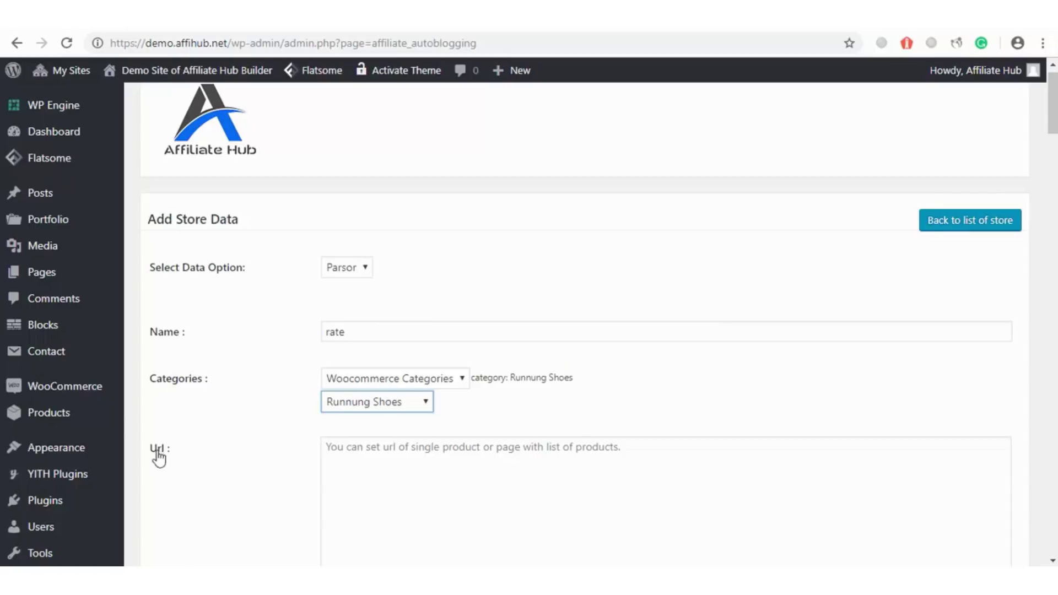
Focus the Url field and browse Wiggle's Run > Footwear > Running Shoes listing.
left_click(390, 452)
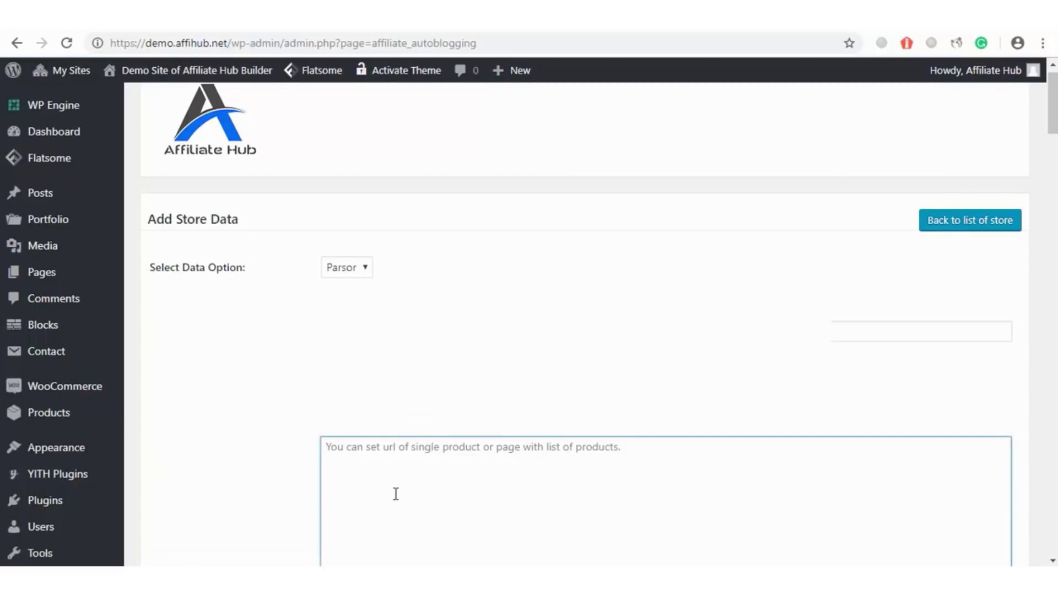
key("ctrl+Tab")
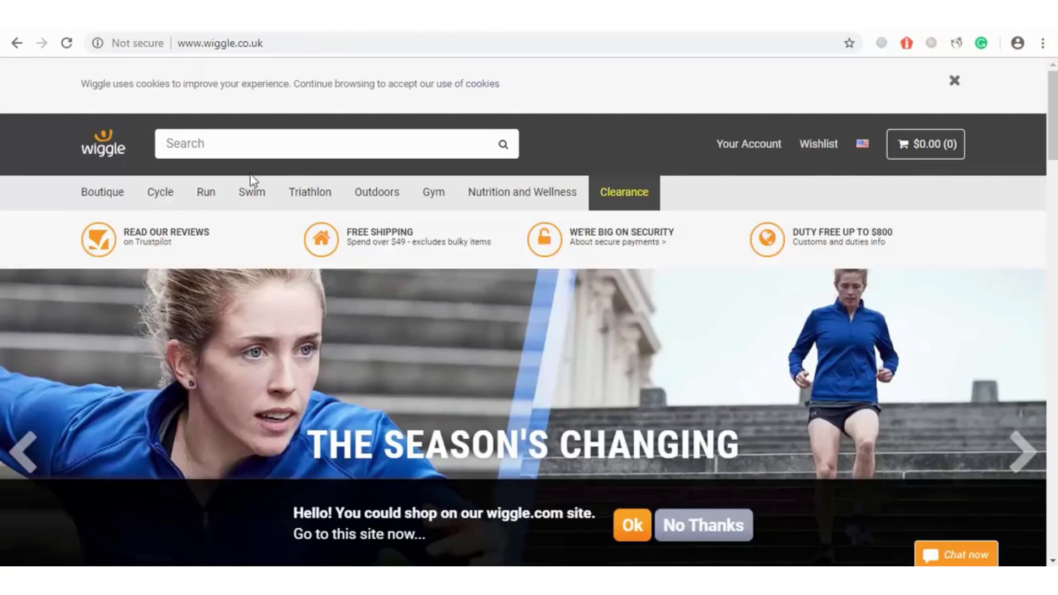
mouse_move(209, 202)
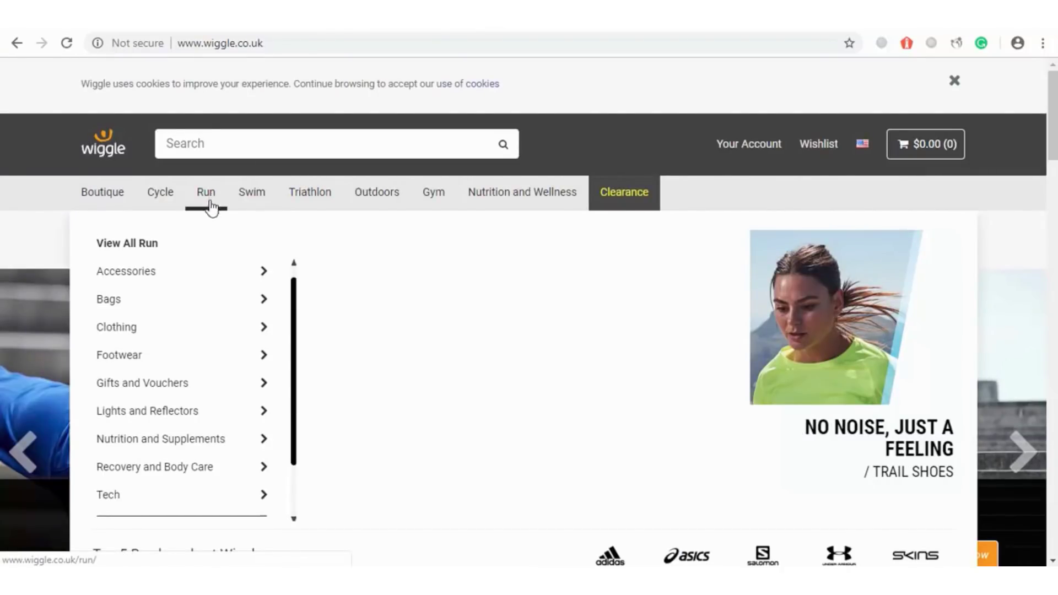
mouse_move(203, 380)
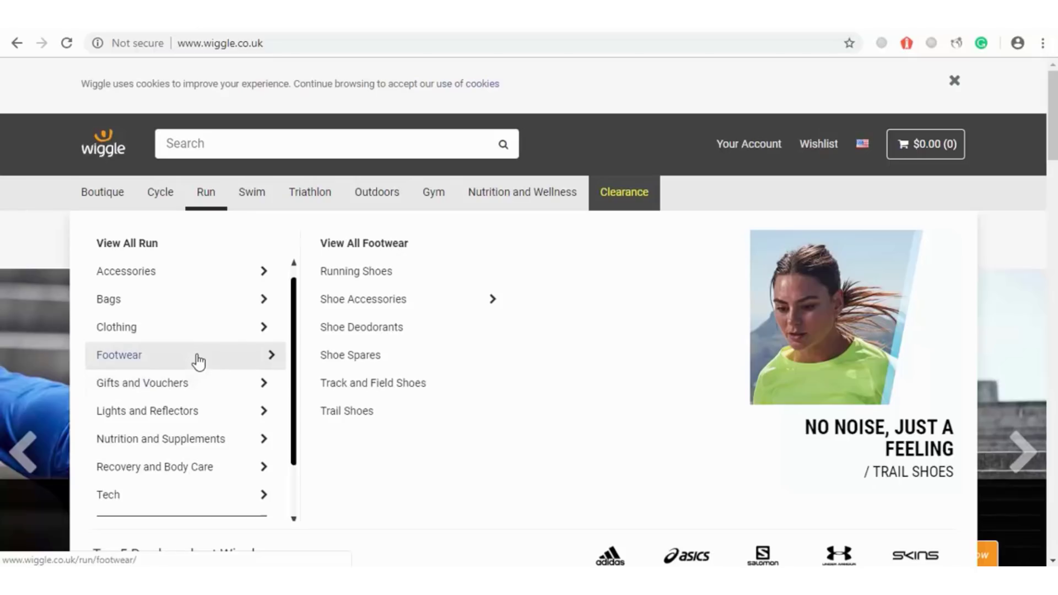
left_click(371, 270)
Open adidas Women's Ultra Boost Shoes, copy its page URL and return to WordPress.
scroll(1053, 142, "down", 5)
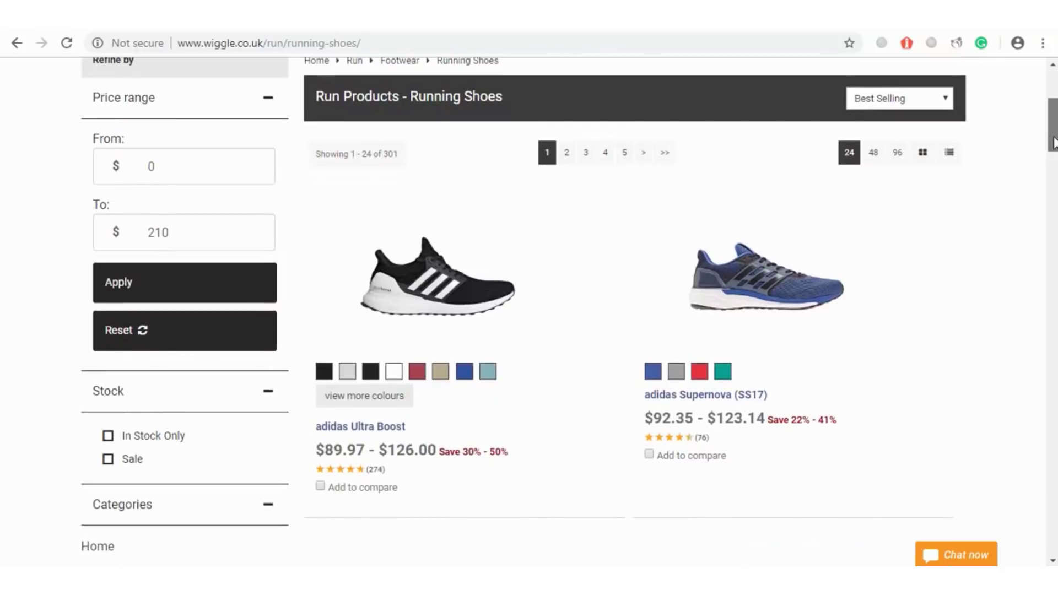
left_click_drag(1054, 142, 1055, 182)
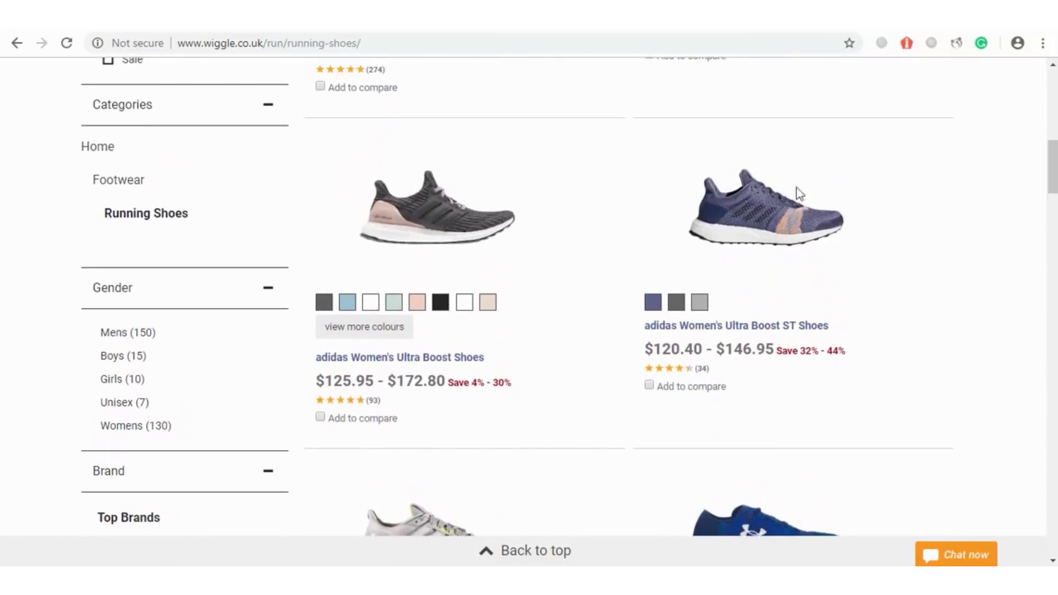
left_click(371, 359)
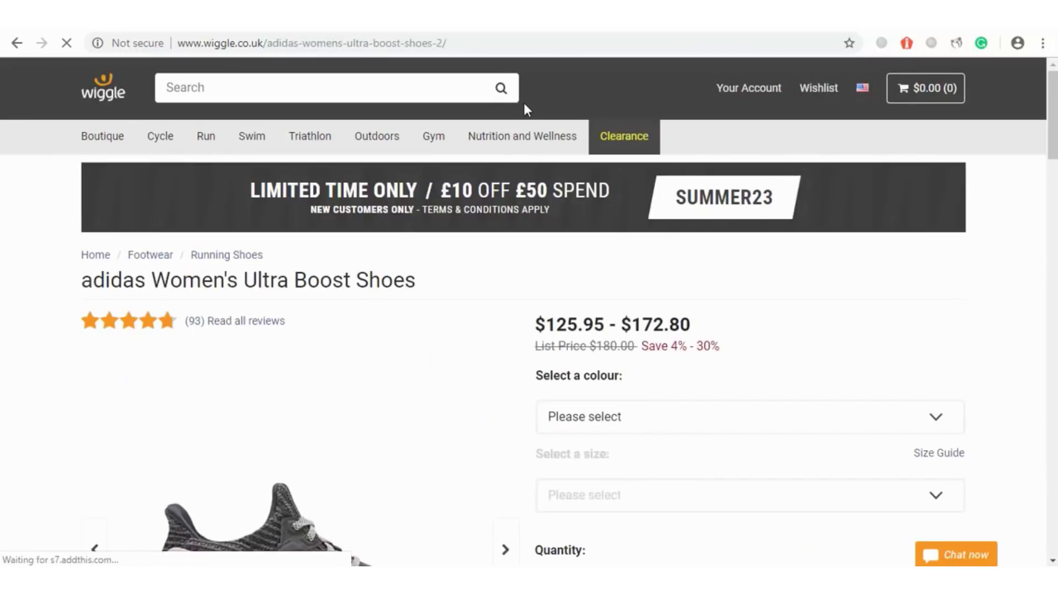
left_click(498, 49)
key("ctrl+c")
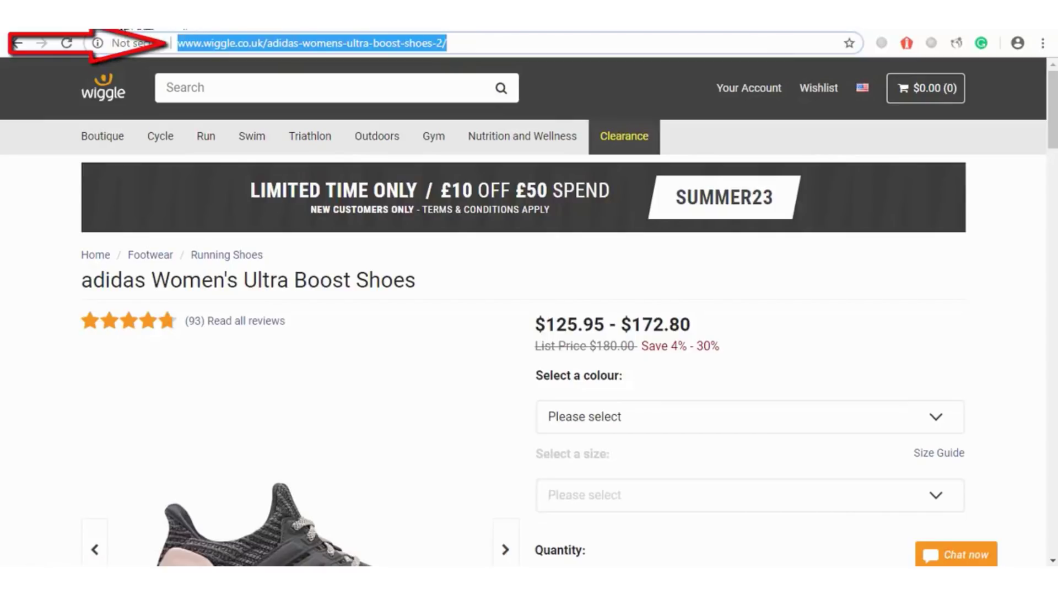
left_click(49, 17)
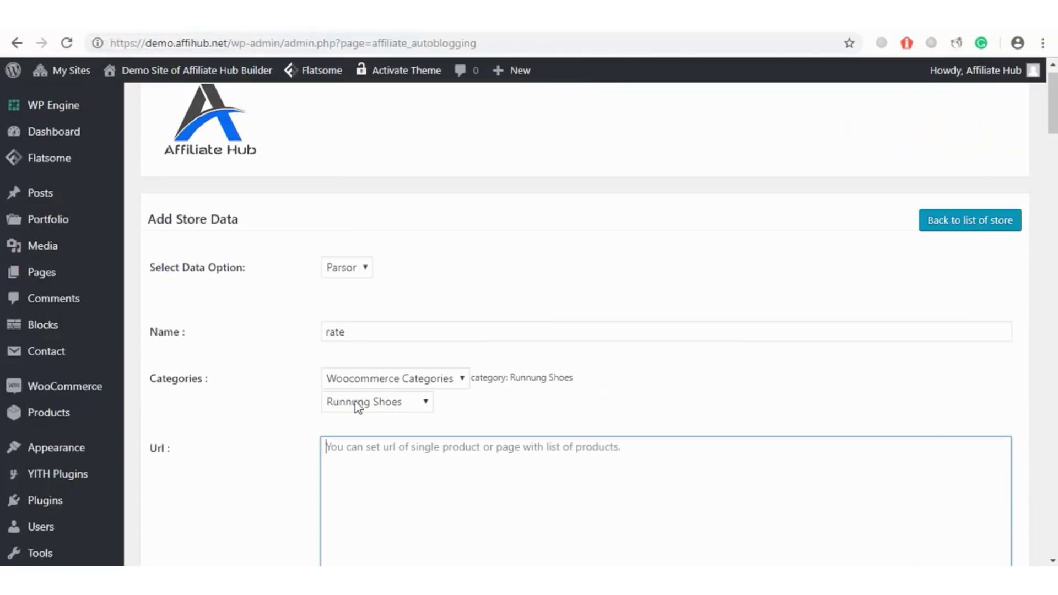
Paste the copied product address into Url, then search Target for 'running shoes'.
key("ctrl+v")
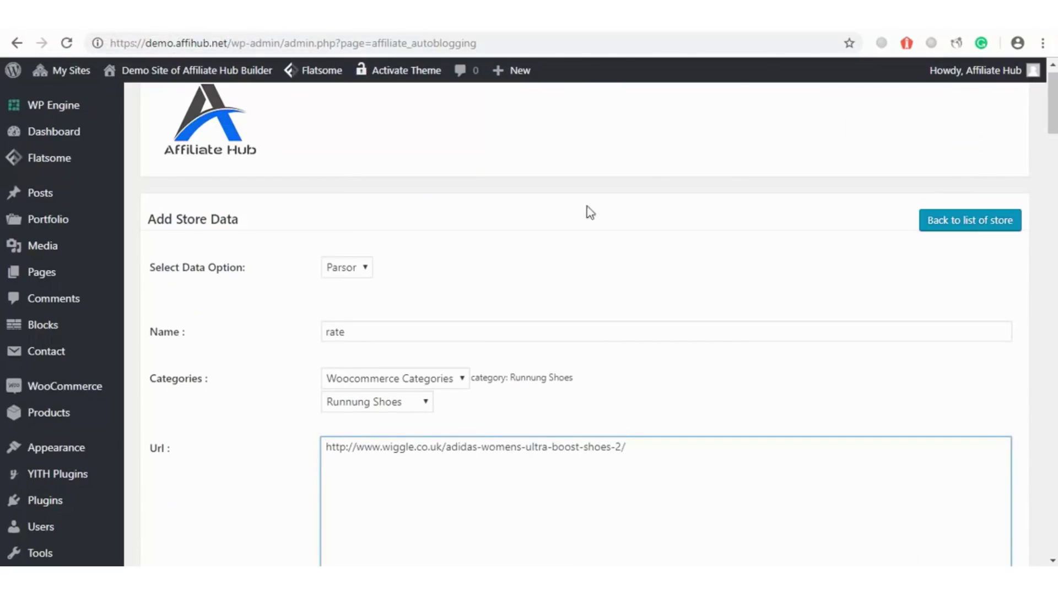
left_click(651, 28)
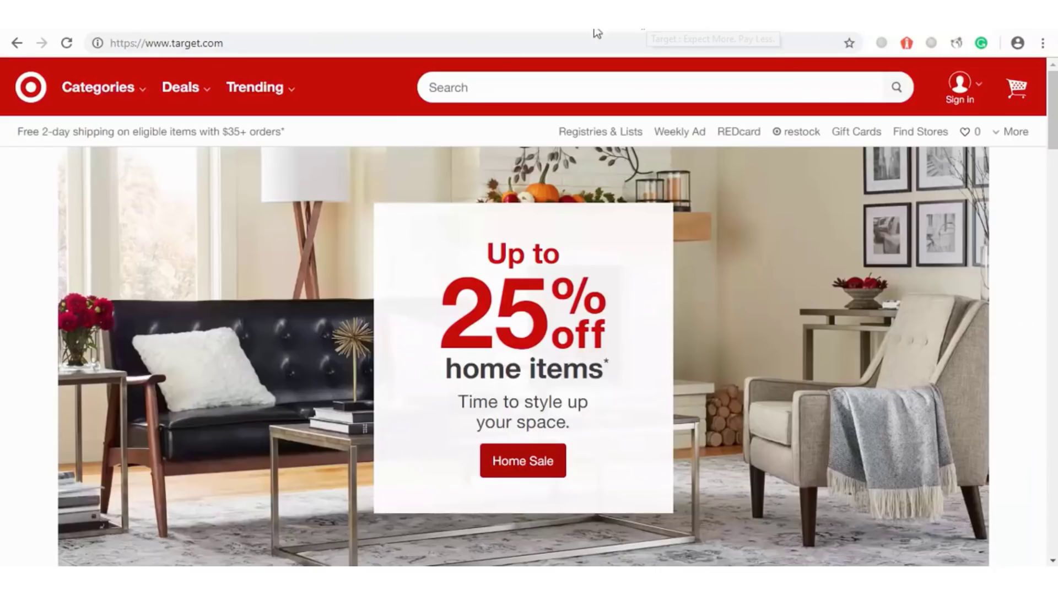
left_click(488, 95)
type("run")
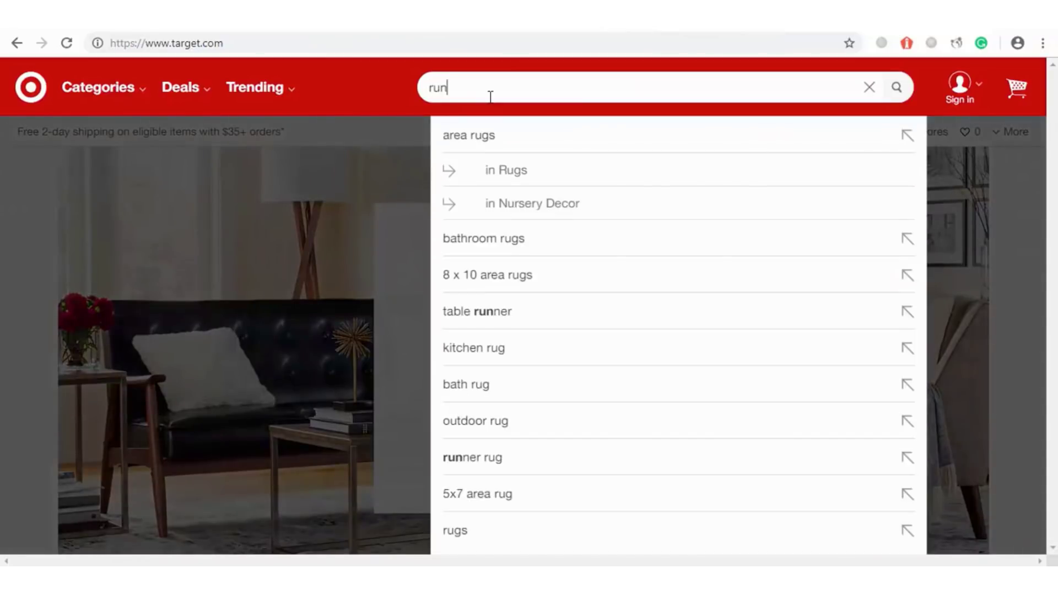
type("ning shoes")
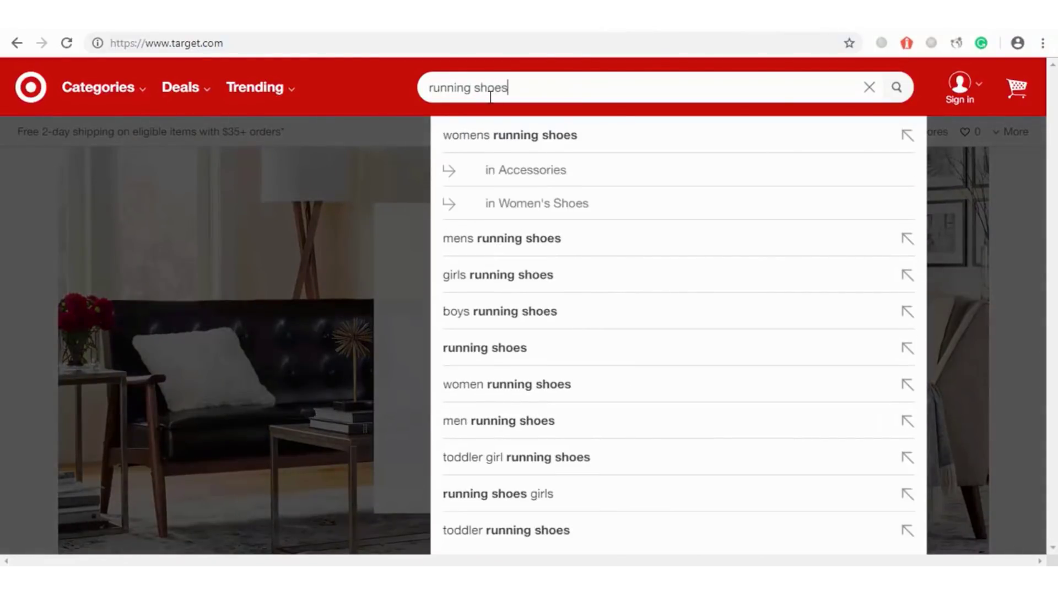
key("Return")
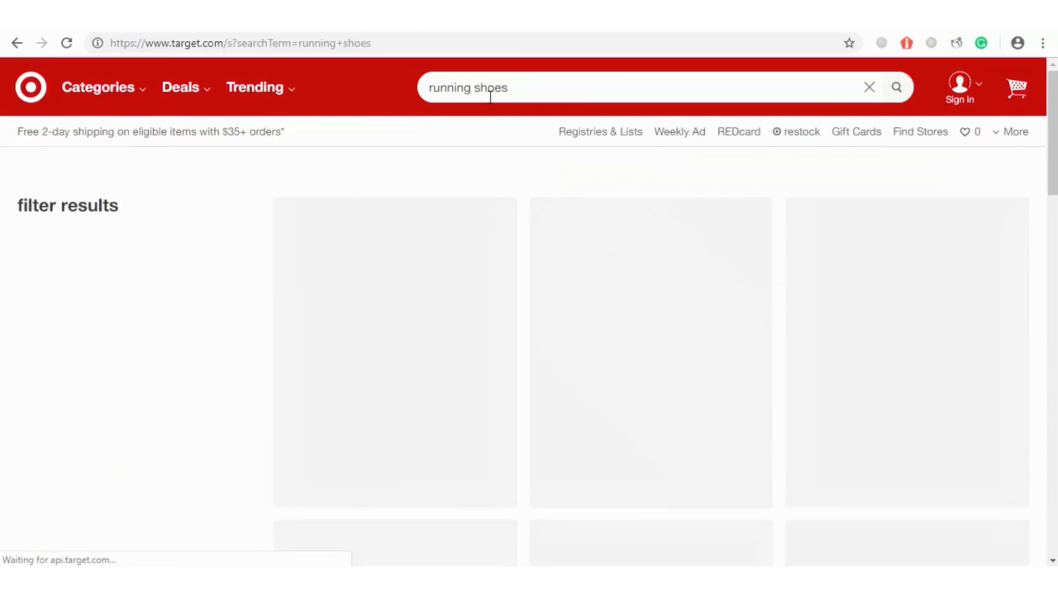
scroll(529, 309, "down", 8)
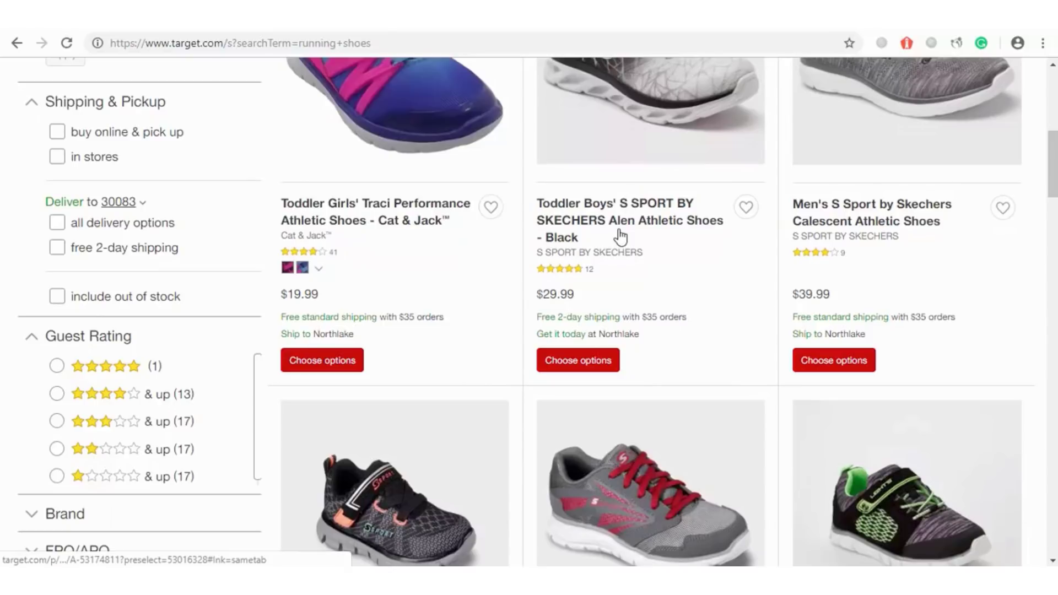
Add the Toddler Boys' S SPORT BY SKECHERS Alen shoe page address as a new Url line.
left_click(621, 237)
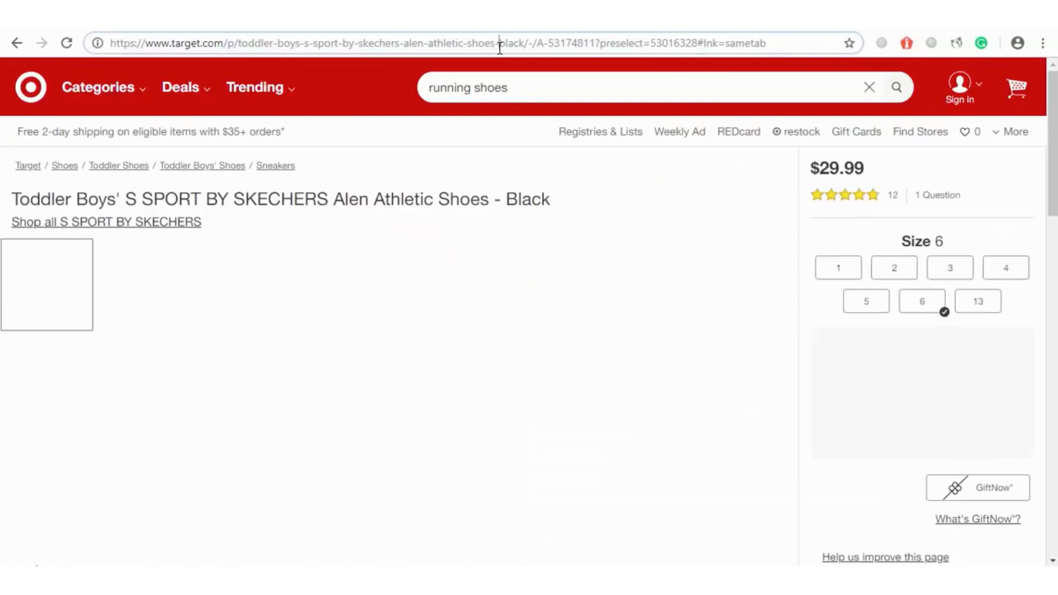
left_click(499, 47)
key("ctrl+c")
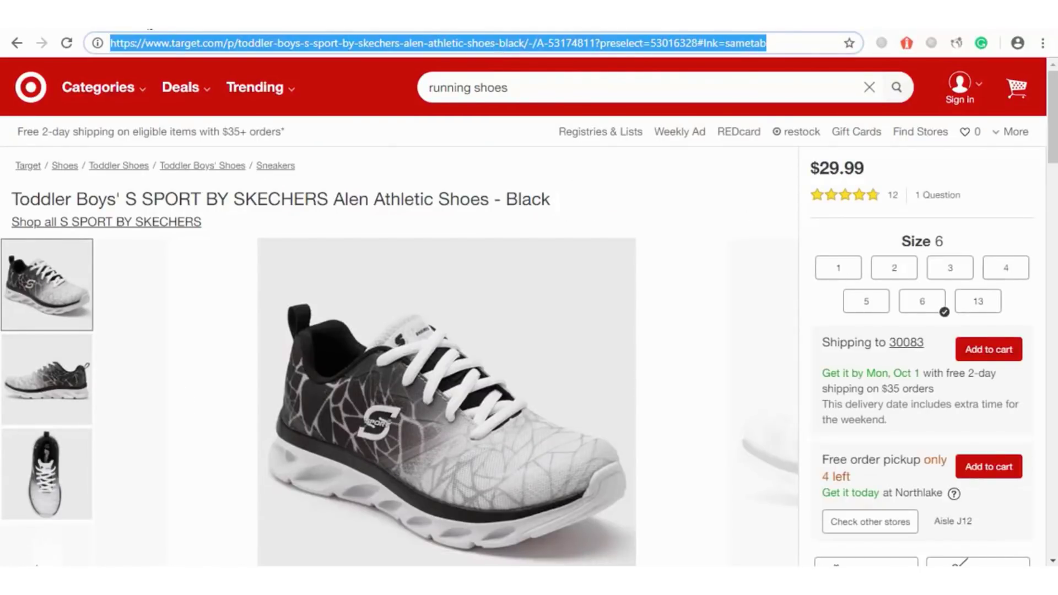
key("ctrl+Tab")
key("ctrl+v")
key("Return")
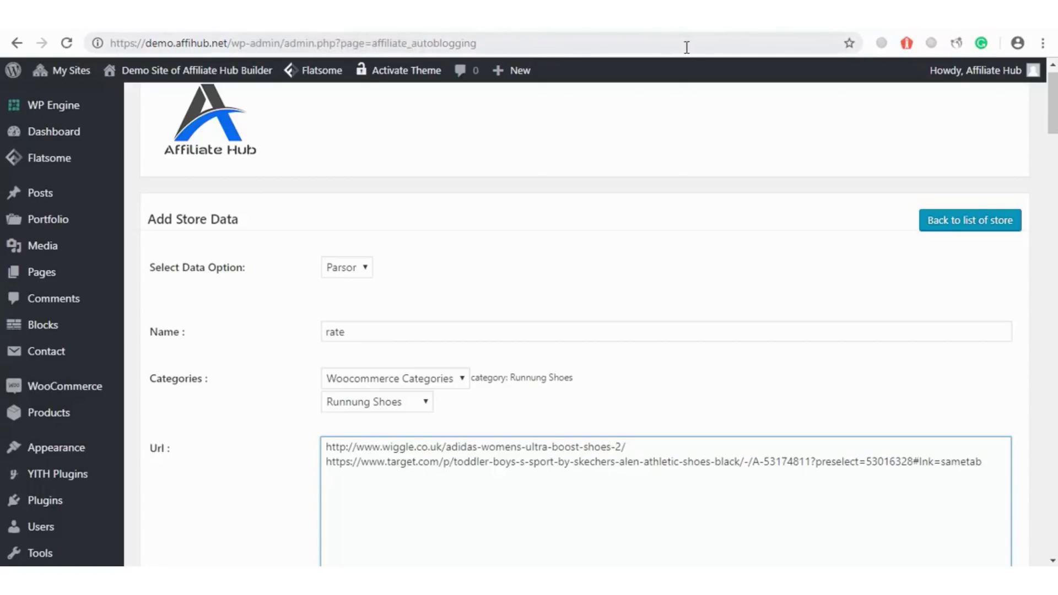
Search Jumia for 'watches' and open the Casio AE-1000WD-1A stainless steel watch listing.
left_click(159, 23)
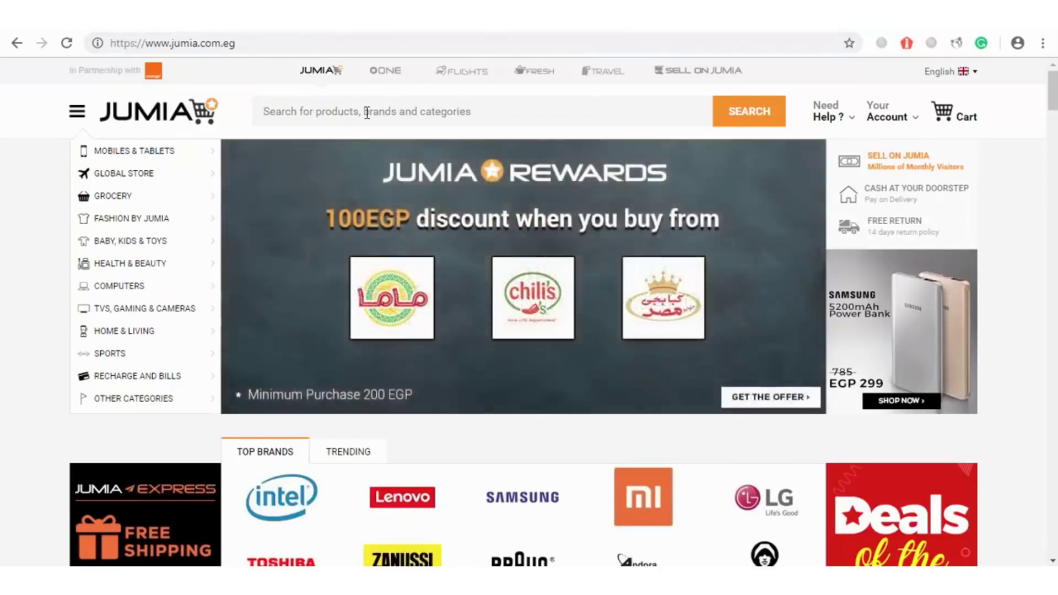
type("watches")
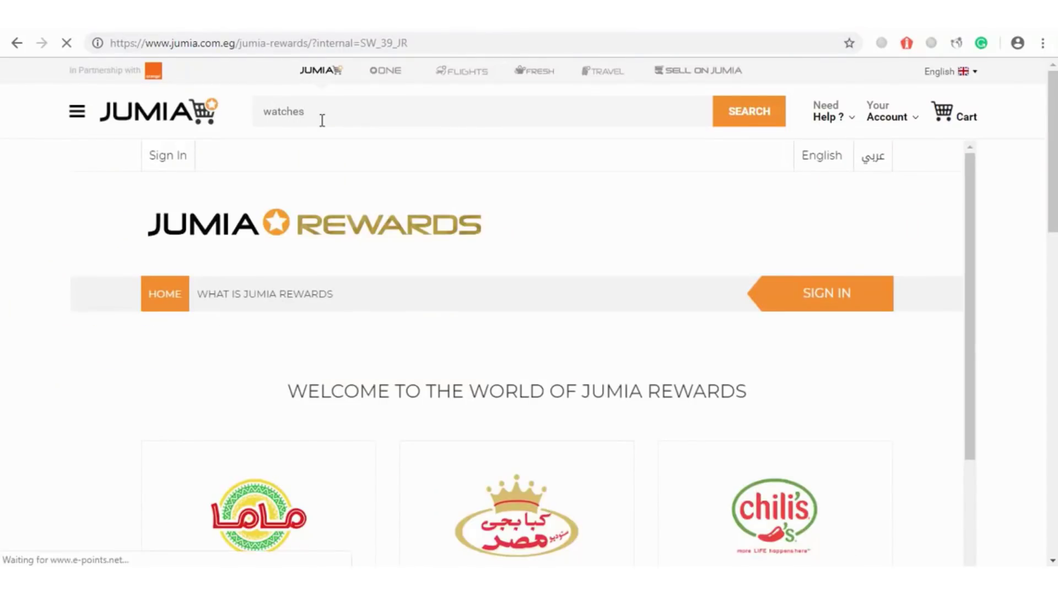
key("Return")
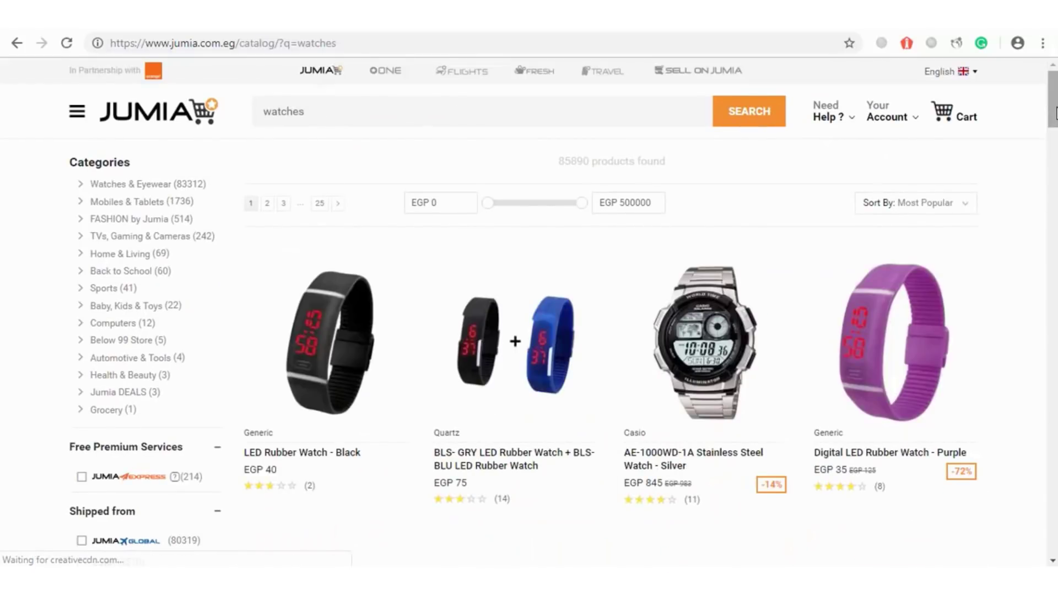
left_click_drag(1056, 113, 1055, 127)
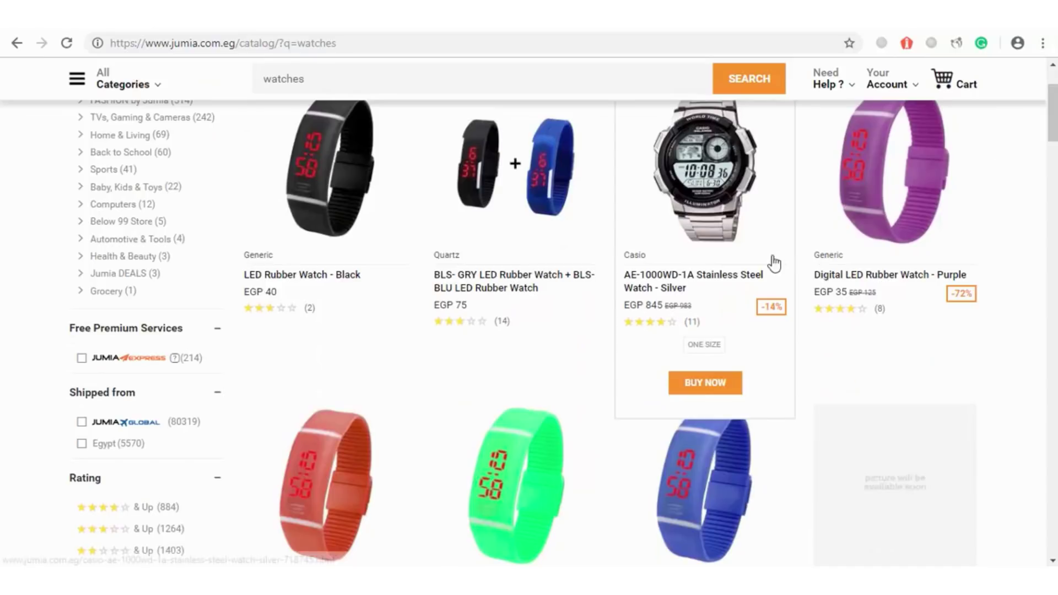
left_click(740, 288)
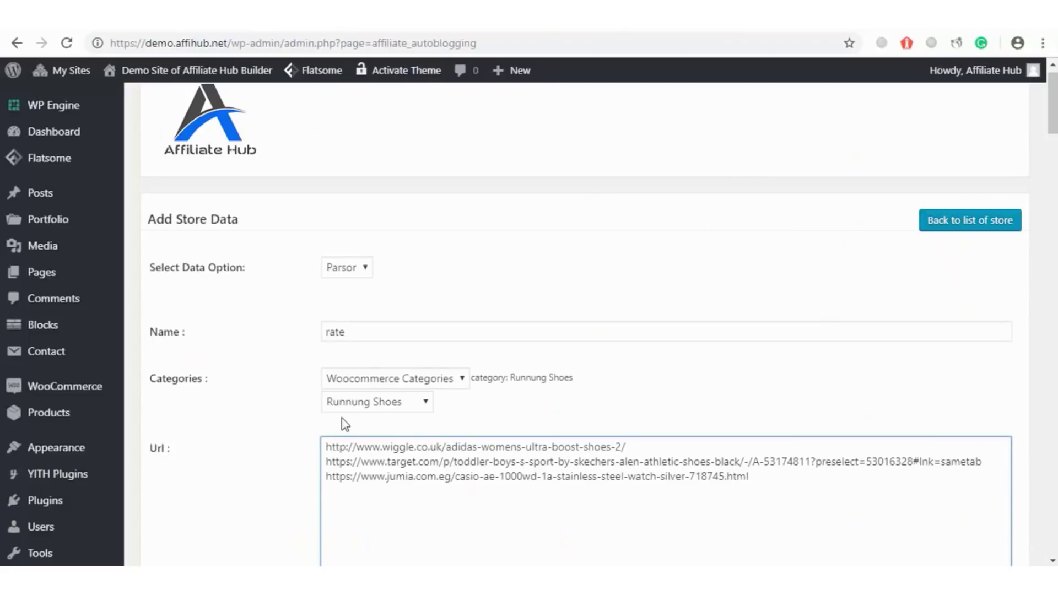
Save the Add Store Data form to import the three listed product URLs.
scroll(193, 448, "down", 4)
left_click(172, 450)
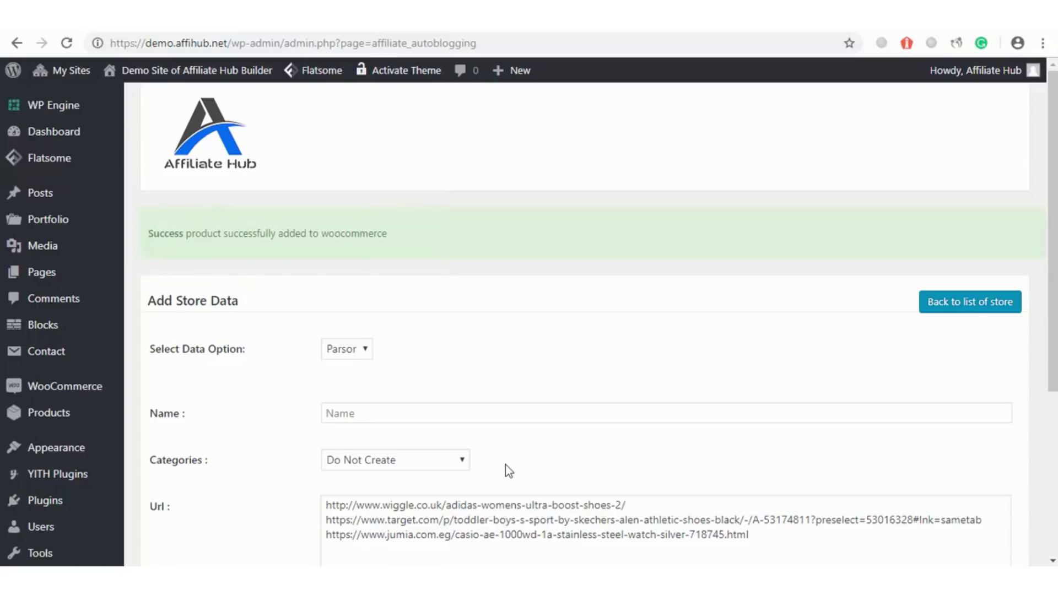
Open All Products in a new tab and review the imported Runnung Shoes and Bracelets items.
mouse_move(82, 420)
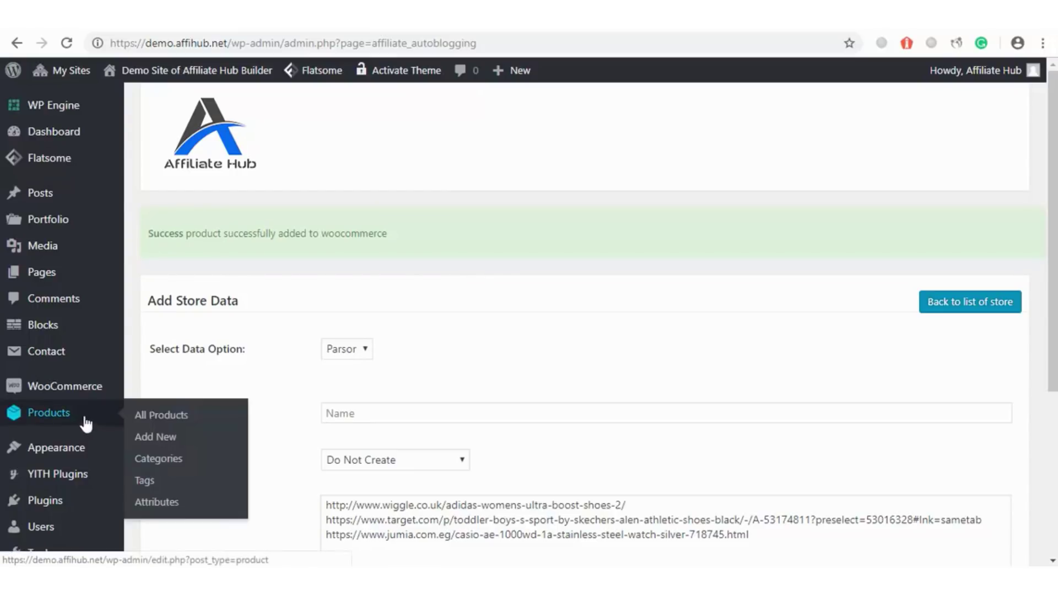
right_click(148, 421)
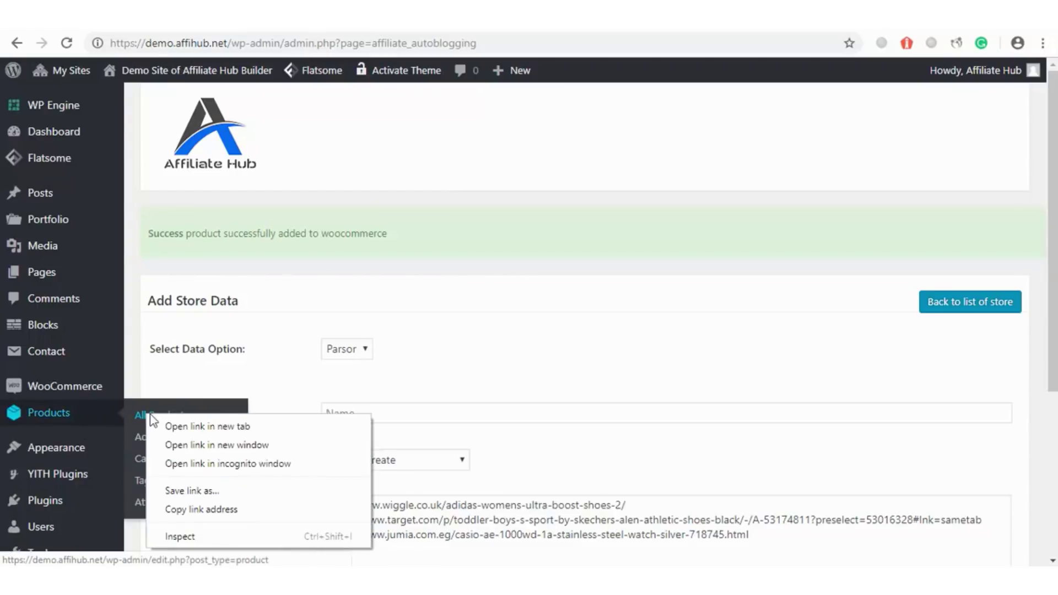
left_click(164, 426)
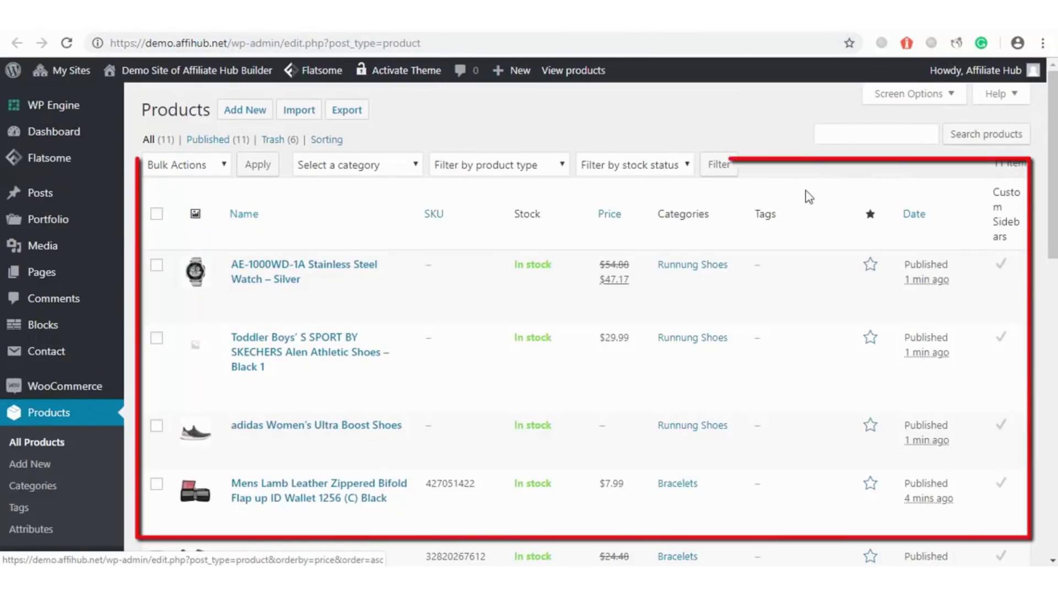
scroll(804, 193, "down", 1)
scroll(584, 325, "down", 4)
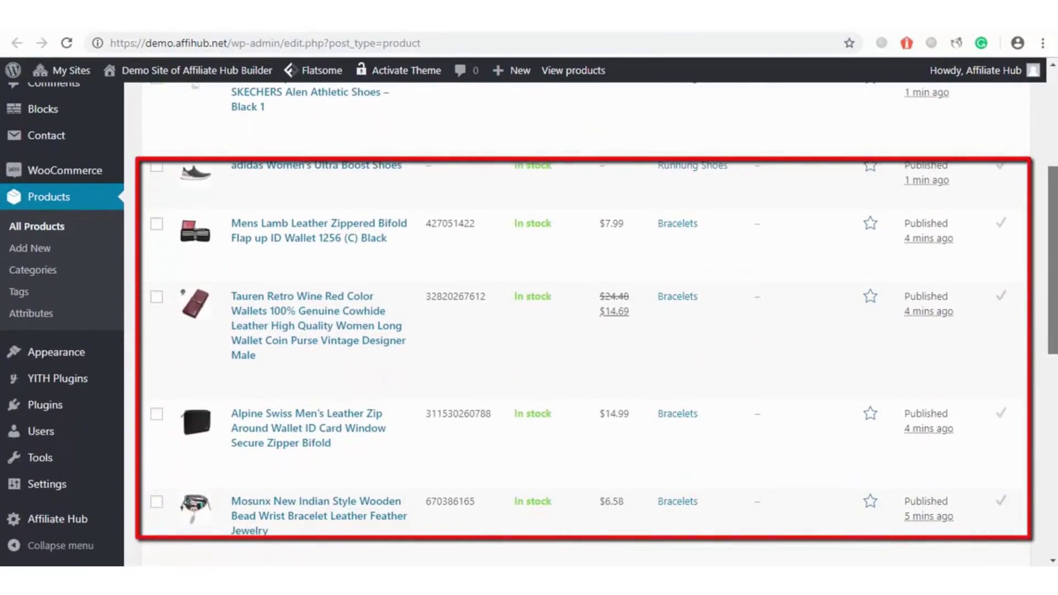
scroll(584, 325, "down", 3)
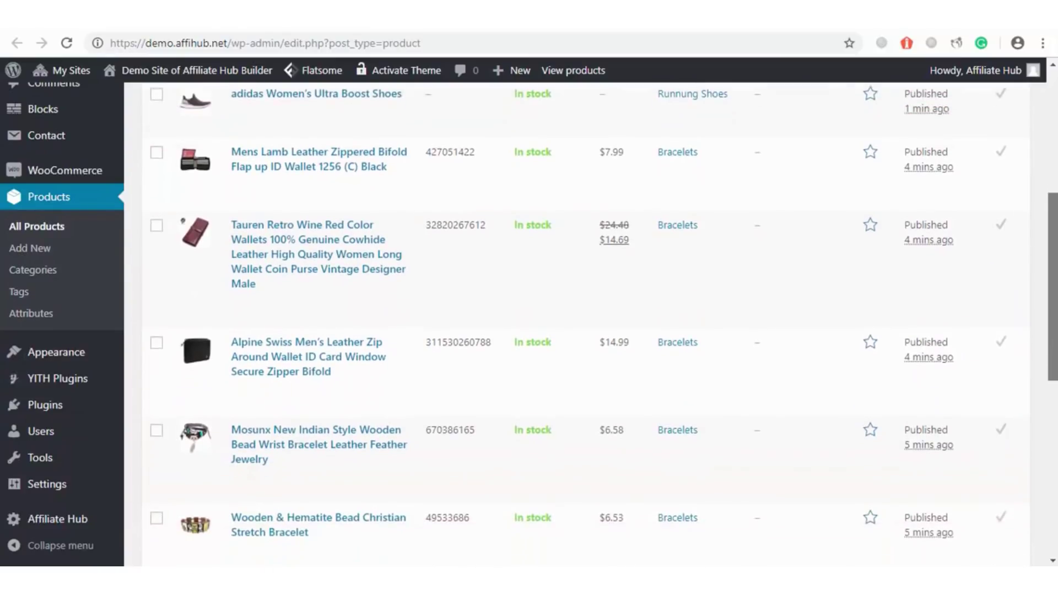
scroll(584, 325, "down", 3)
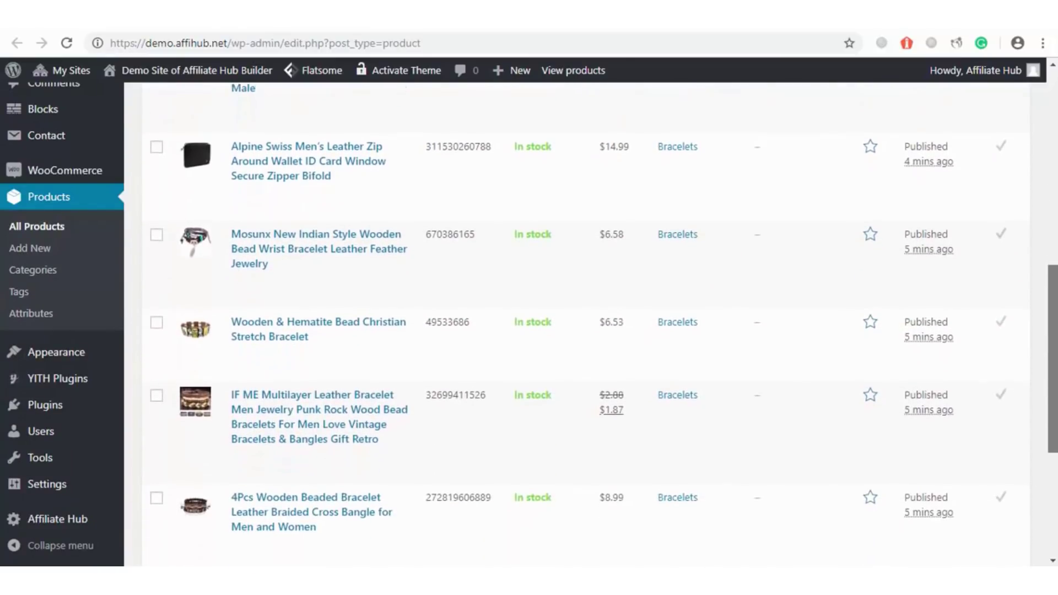
scroll(1053, 273, "up", 5)
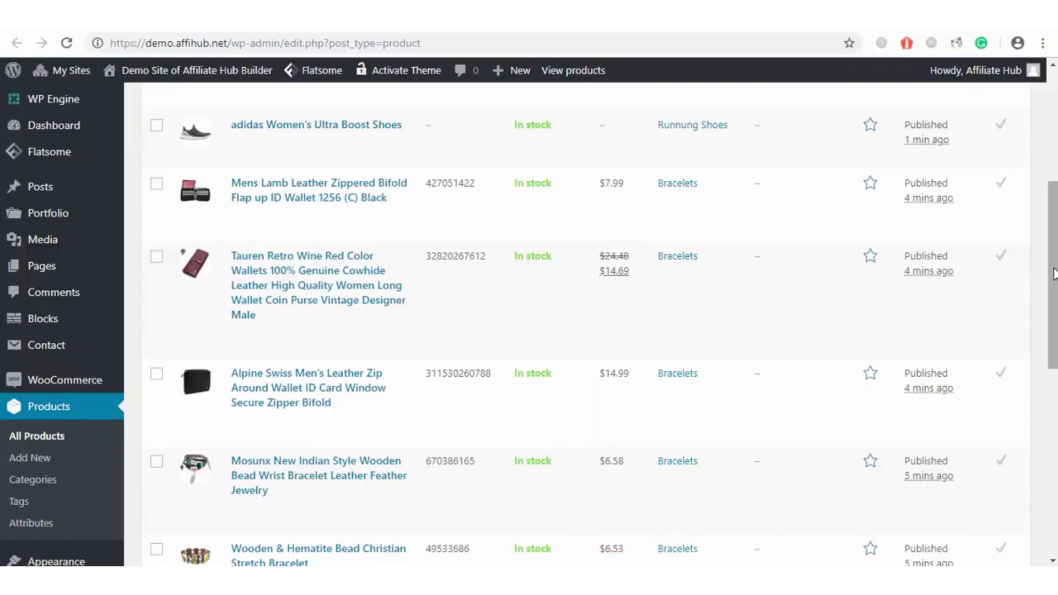
scroll(341, 218, "up", 2)
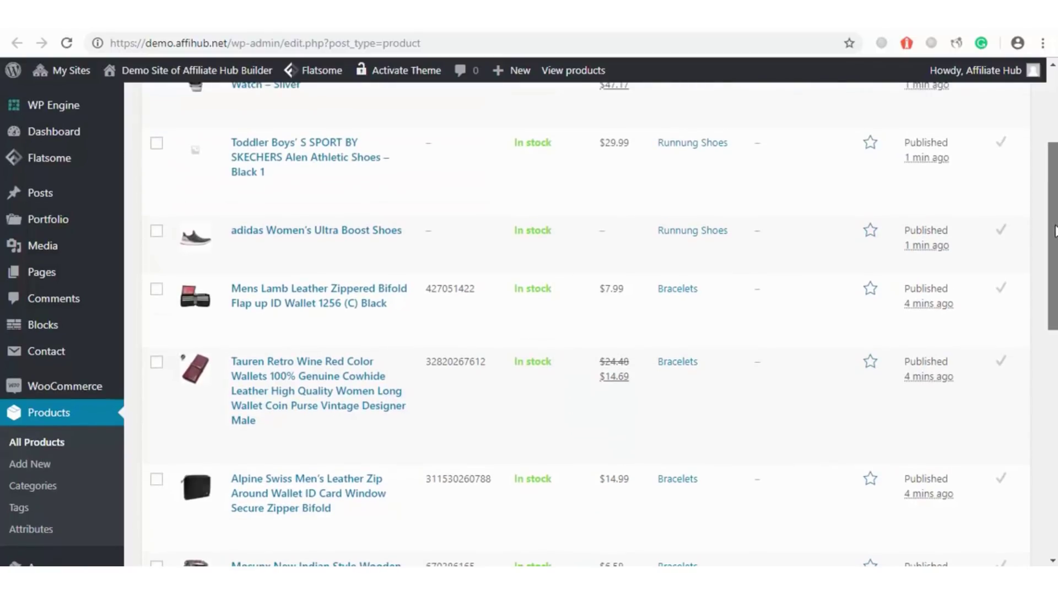
Open Visit Store in a new tab and browse the Shop page's imported products.
mouse_move(206, 79)
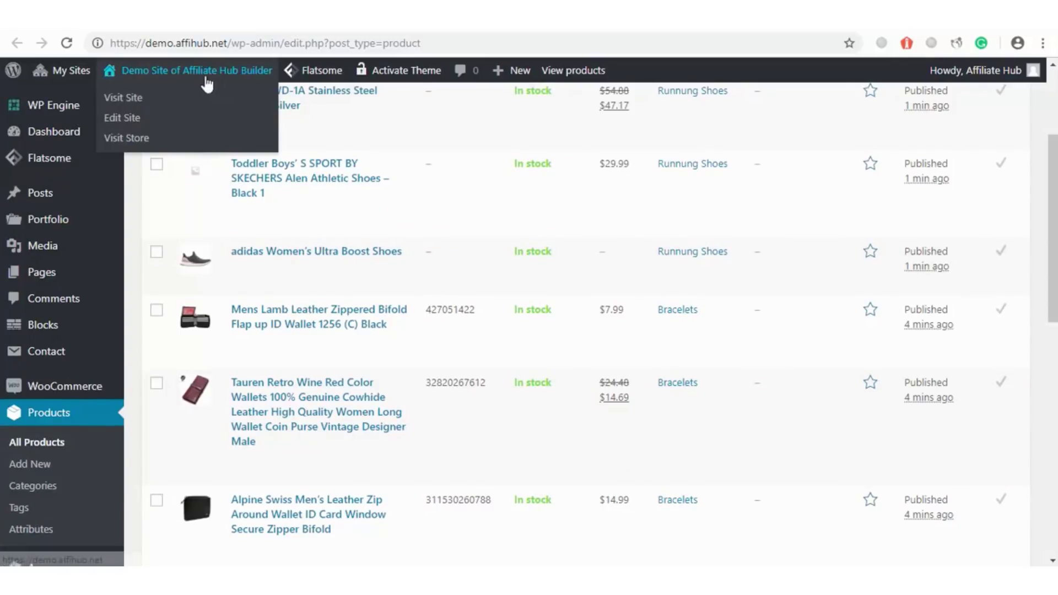
right_click(138, 142)
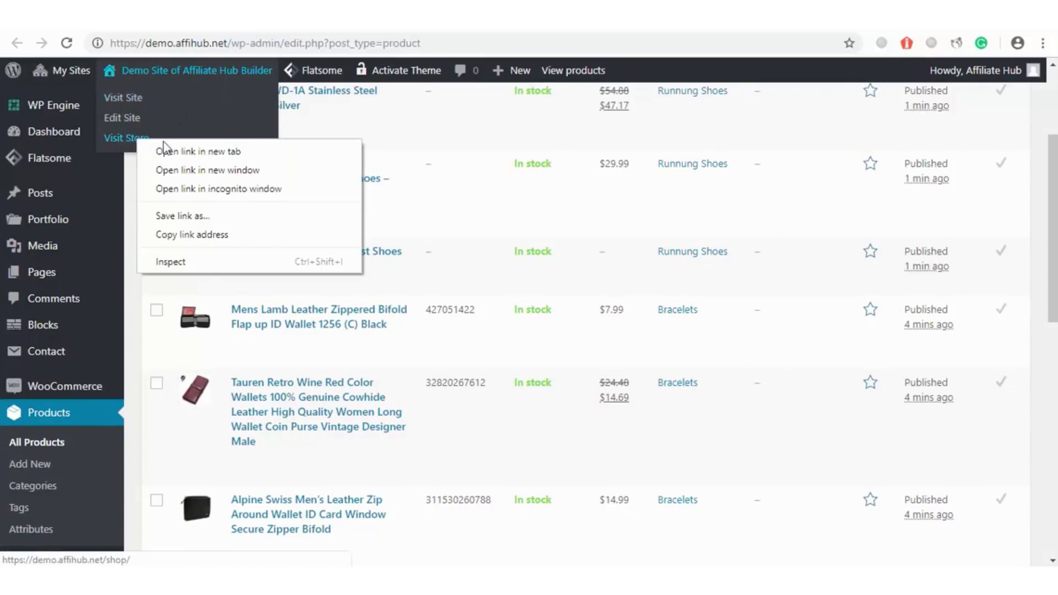
left_click(165, 146)
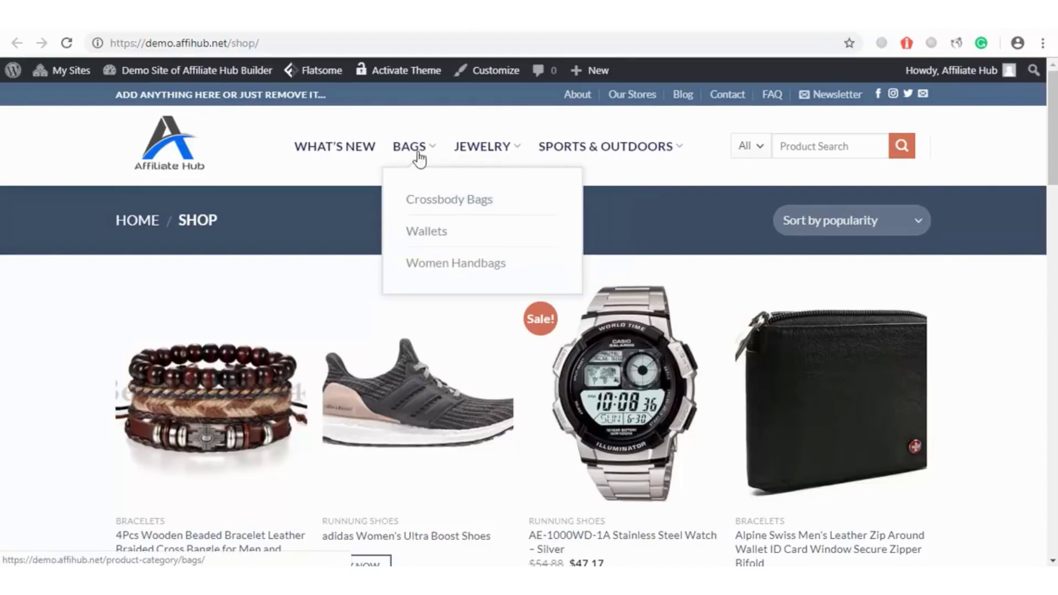
mouse_move(521, 146)
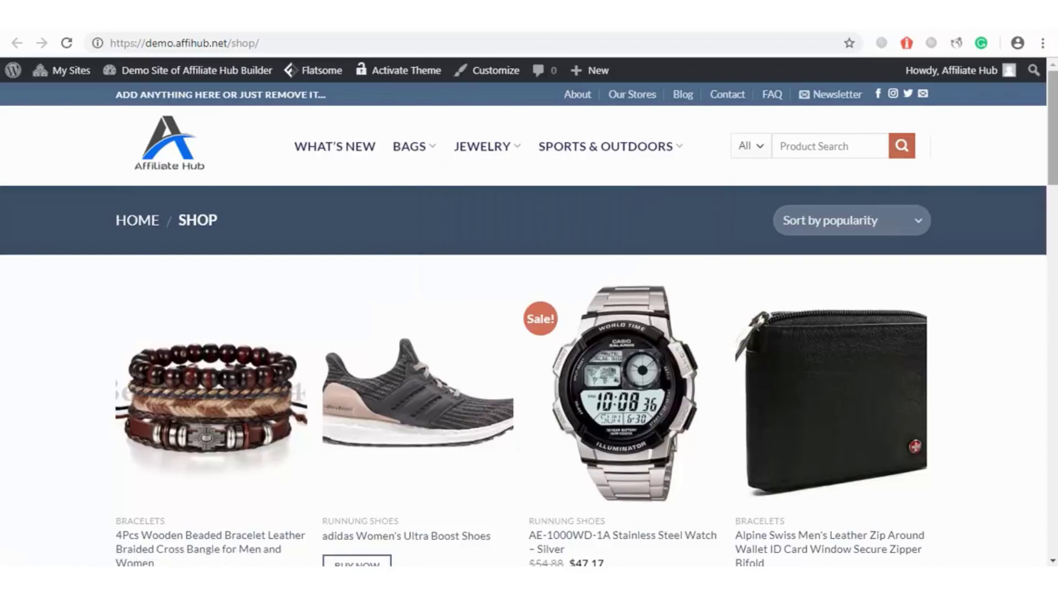
left_click_drag(1045, 154, 1053, 177)
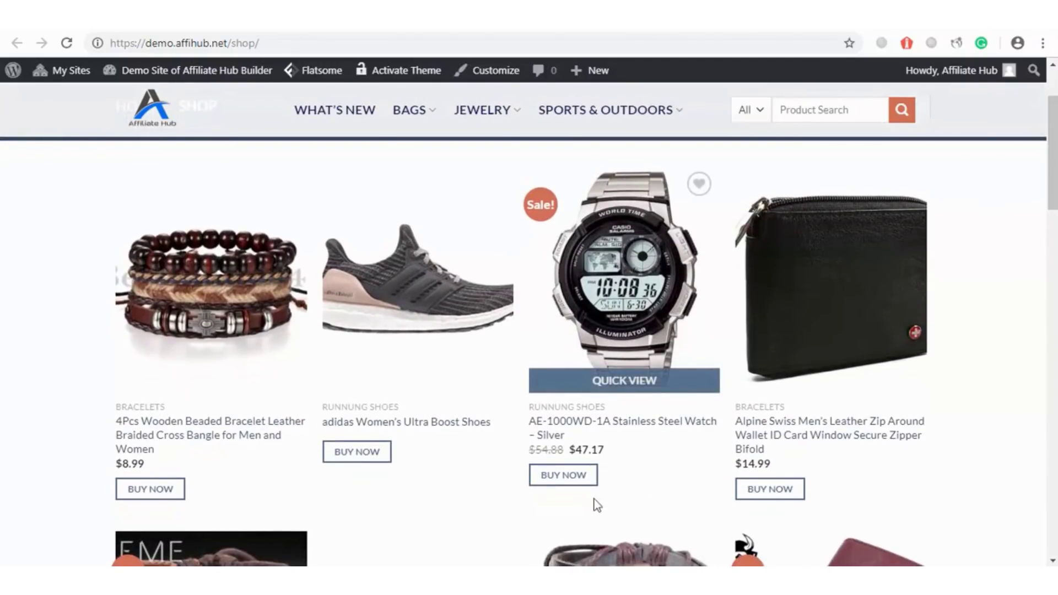
Test the Casio watch's BUY NOW link to Jumia, then the Mosunx bracelet's BUY NOW link.
left_click(571, 481)
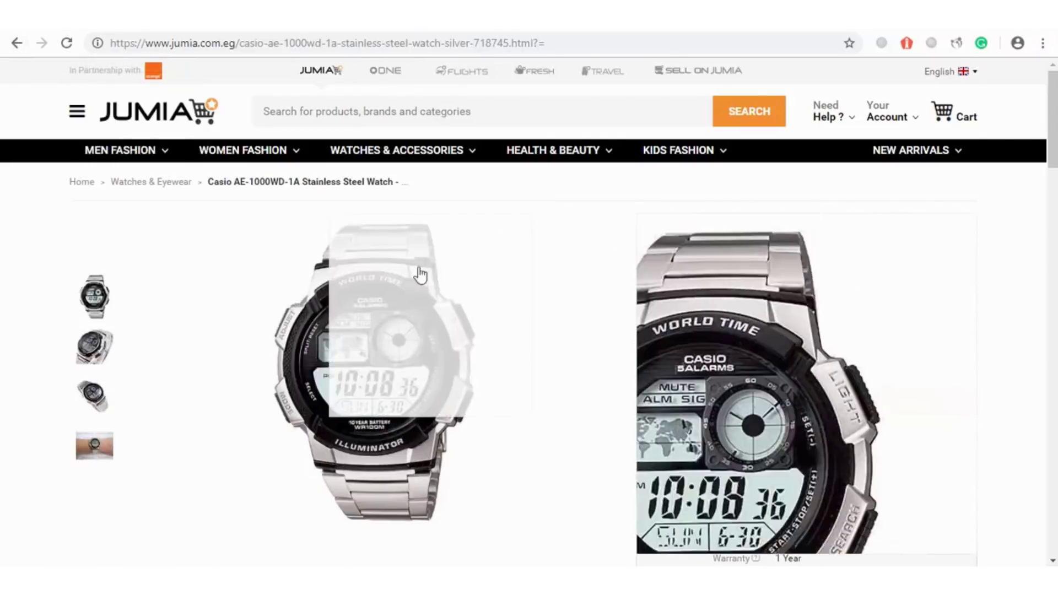
left_click(12, 44)
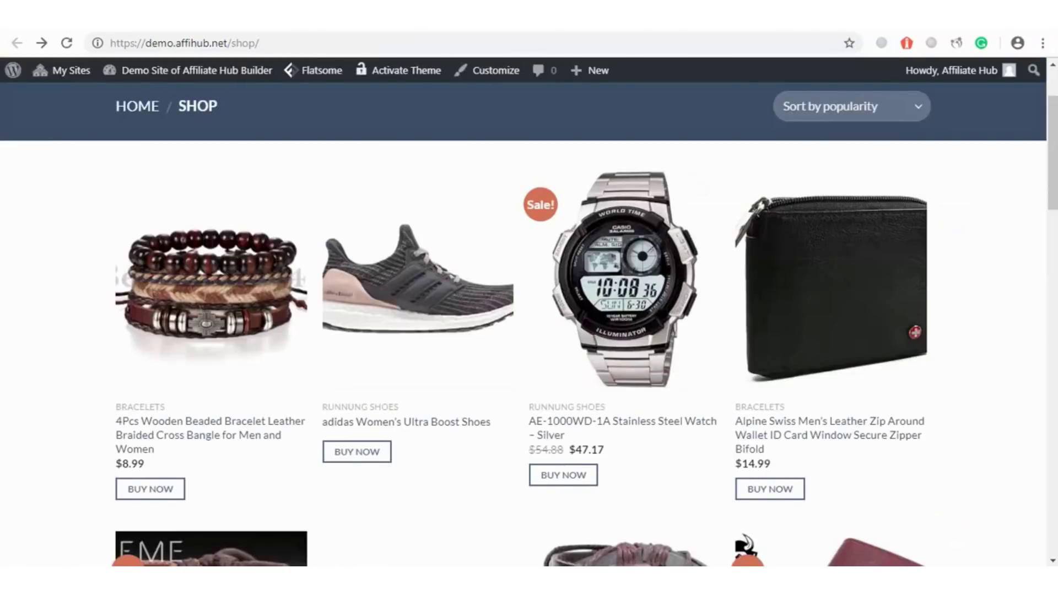
scroll(724, 297, "down", 4)
scroll(678, 472, "down", 3)
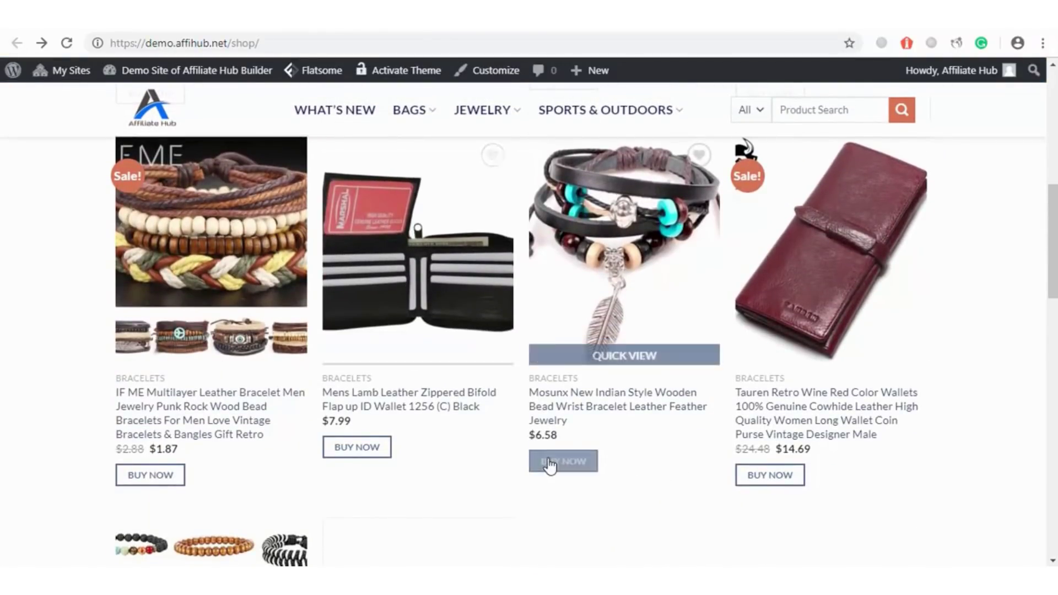
left_click(552, 464)
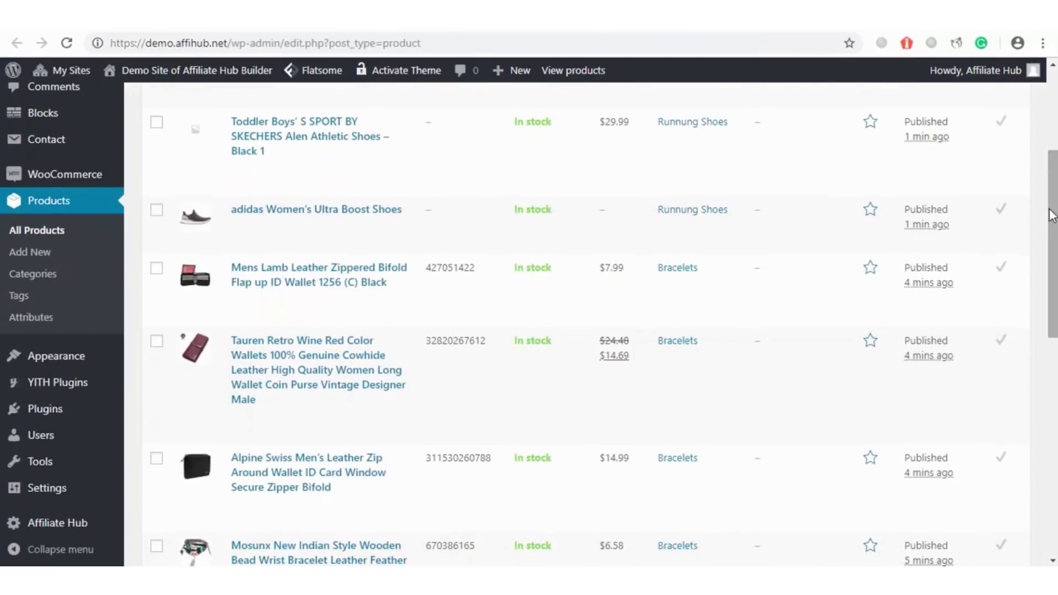
Scroll through All Products to review the Alpine Swiss, Tauren and Mosunx imports.
scroll(1054, 171, "up", 2)
scroll(1056, 171, "up", 1)
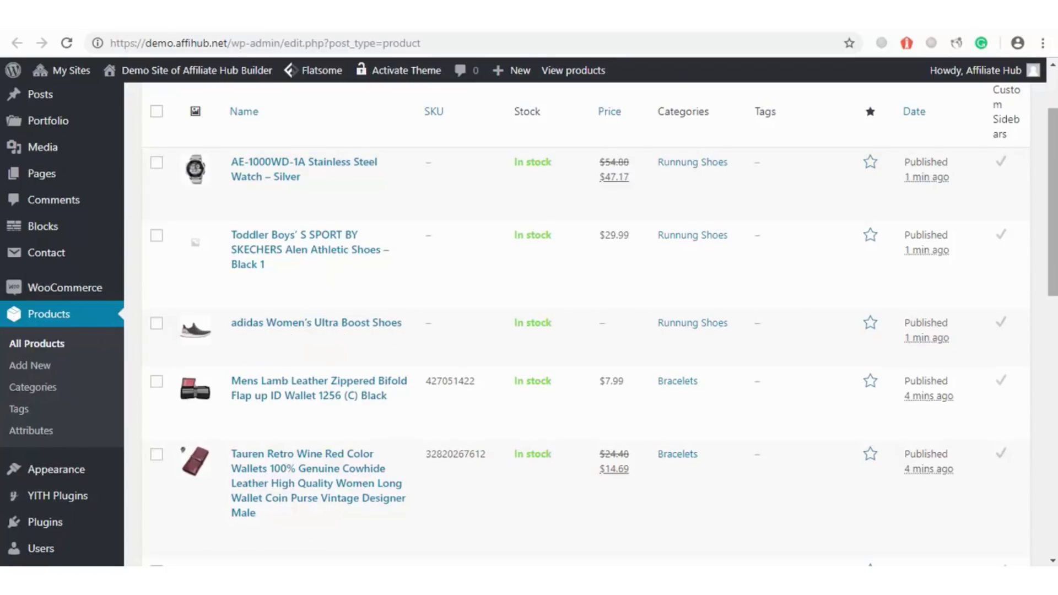
scroll(1056, 156, "up", 1)
scroll(1056, 156, "down", 2)
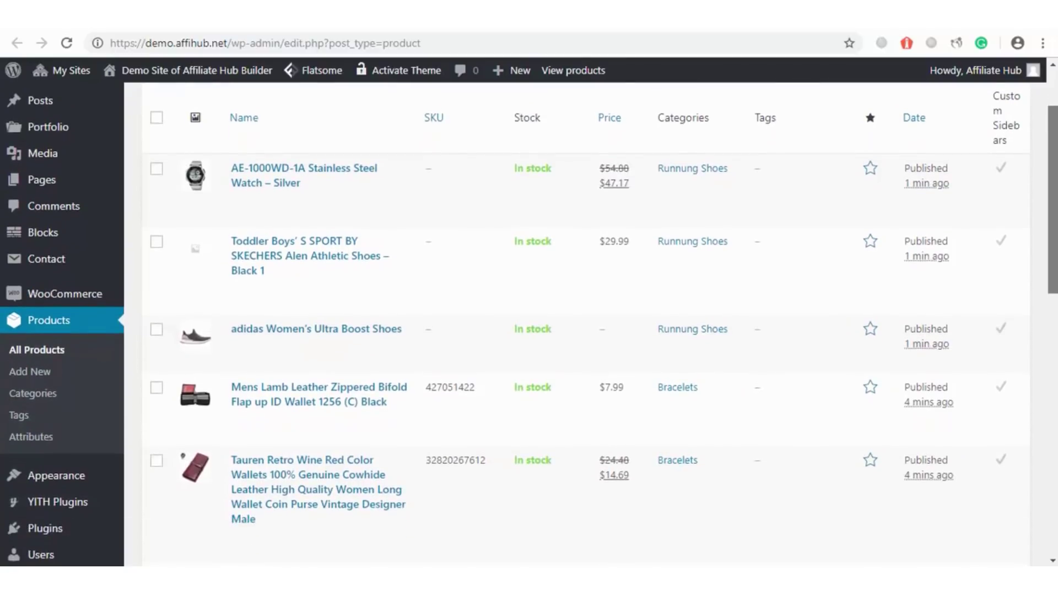
scroll(1056, 156, "down", 2)
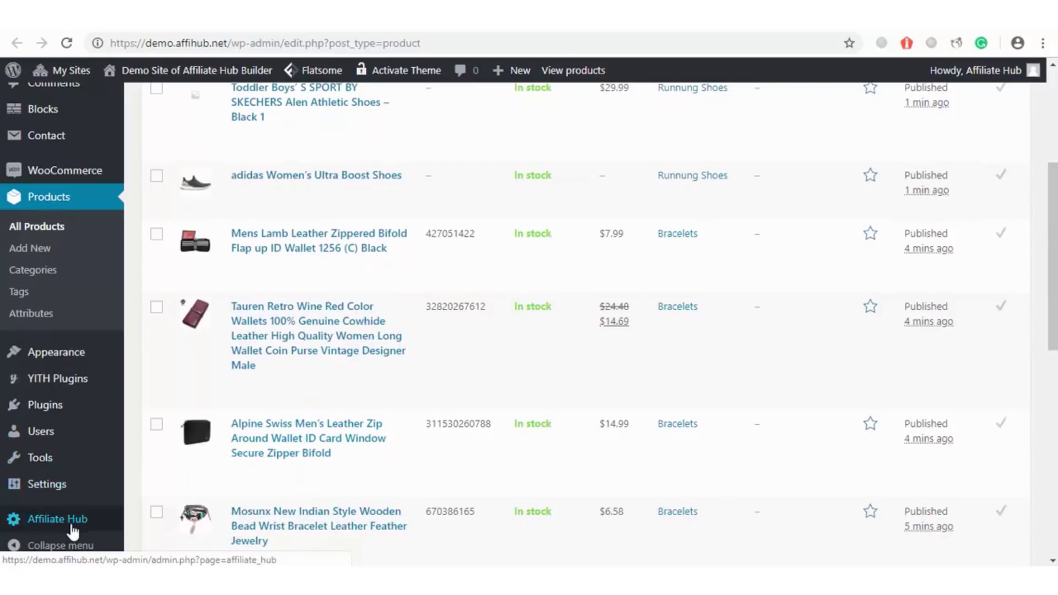
mouse_move(72, 530)
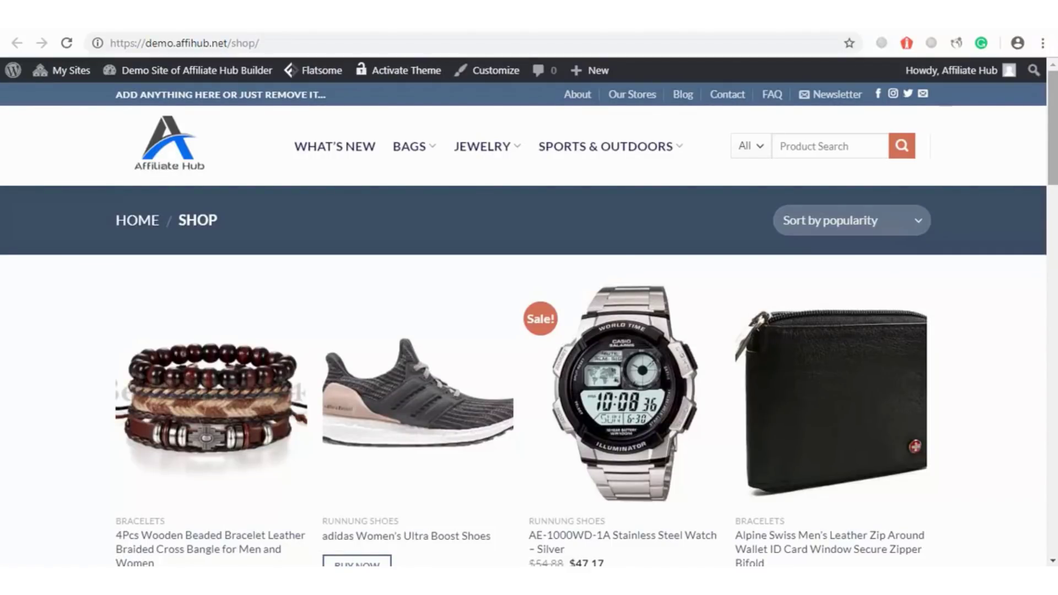
Scroll through the shop page's product grid, then switch to the Amazon.in tab.
scroll(1043, 194, "down", 4)
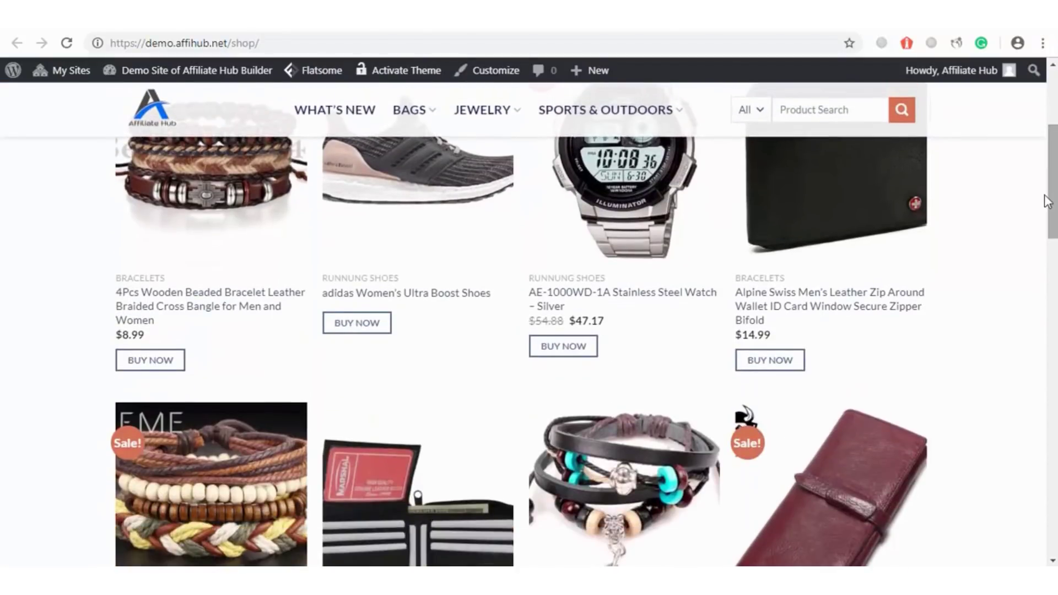
scroll(770, 287, "down", 2)
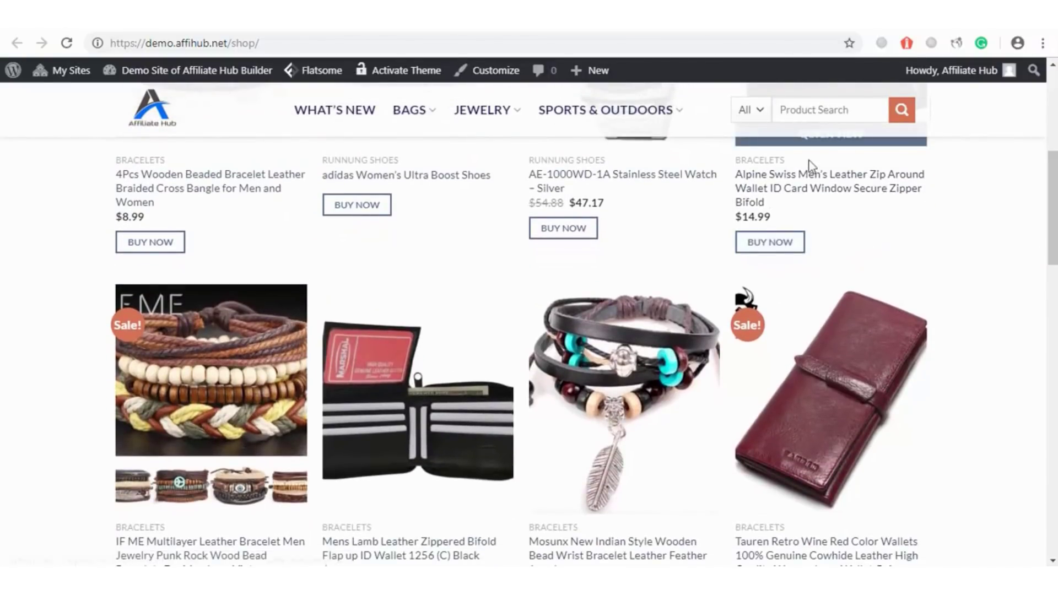
mouse_move(1054, 207)
left_mouse_down()
mouse_move(1056, 265)
mouse_move(1054, 194)
left_mouse_up()
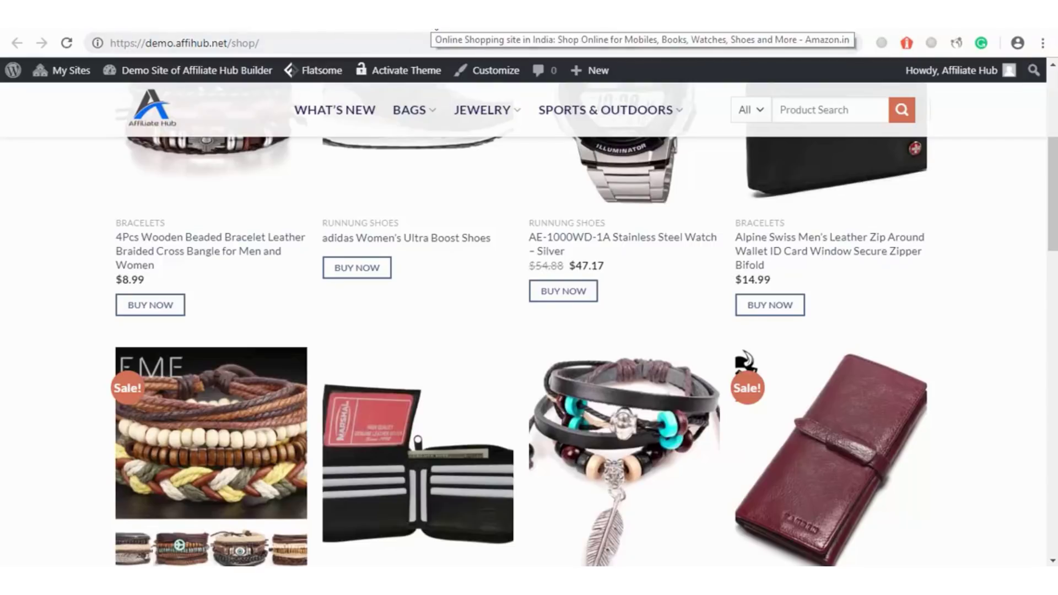
left_click(436, 28)
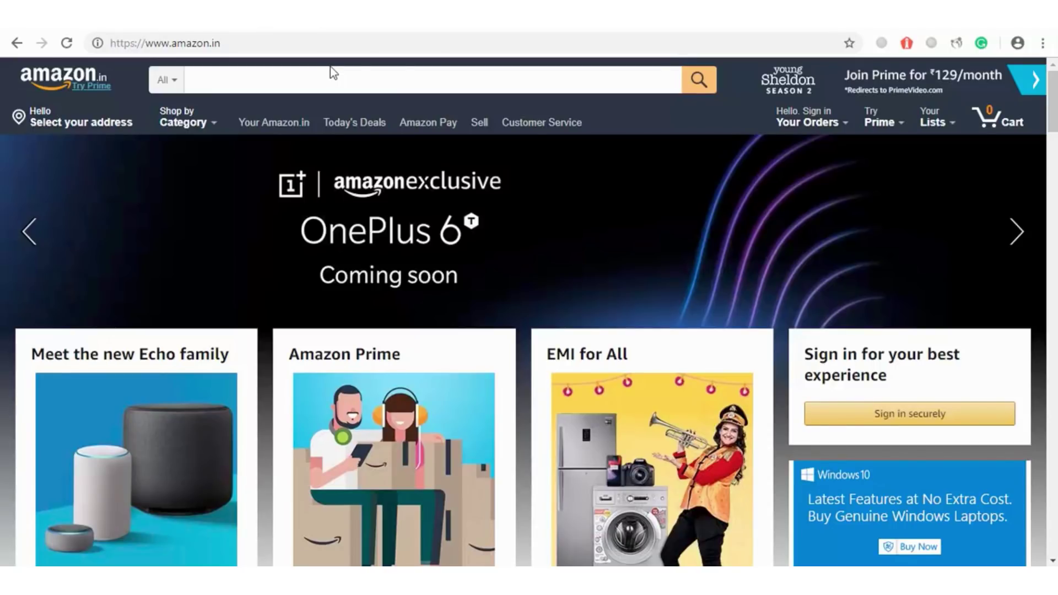
Step through the Snapdeal, Target, Tata CLiQ and Wiggle tabs, then select the AliExpress JINTOHO boots URL.
left_click(645, 17)
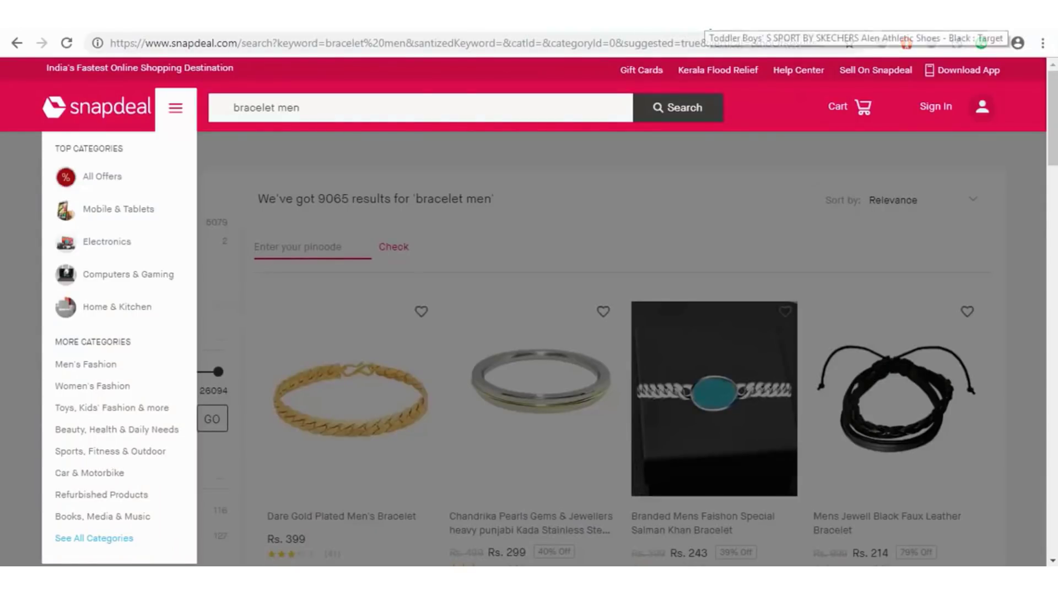
left_click(711, 22)
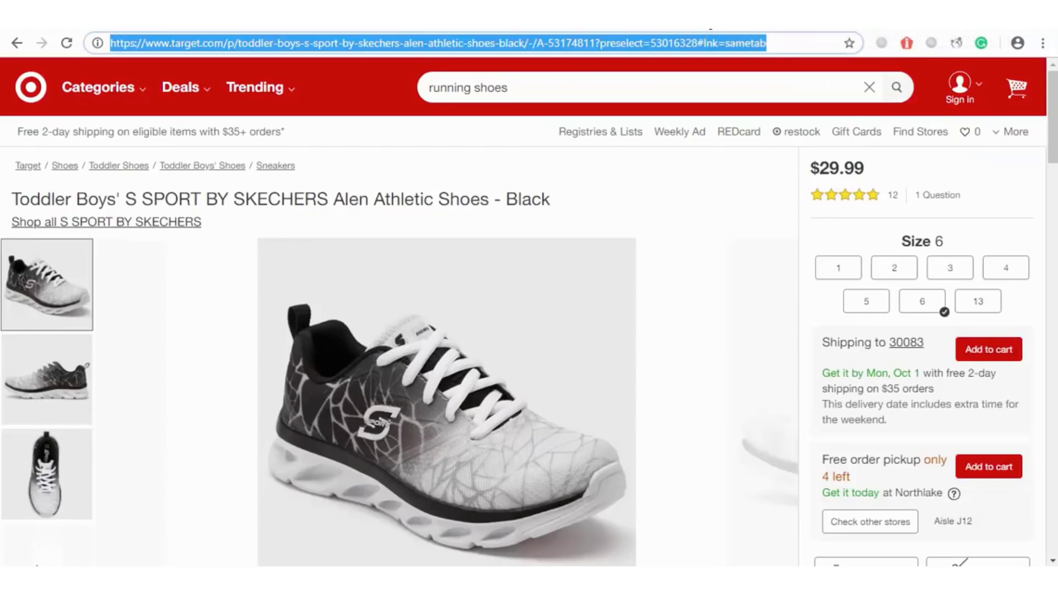
left_click(766, 25)
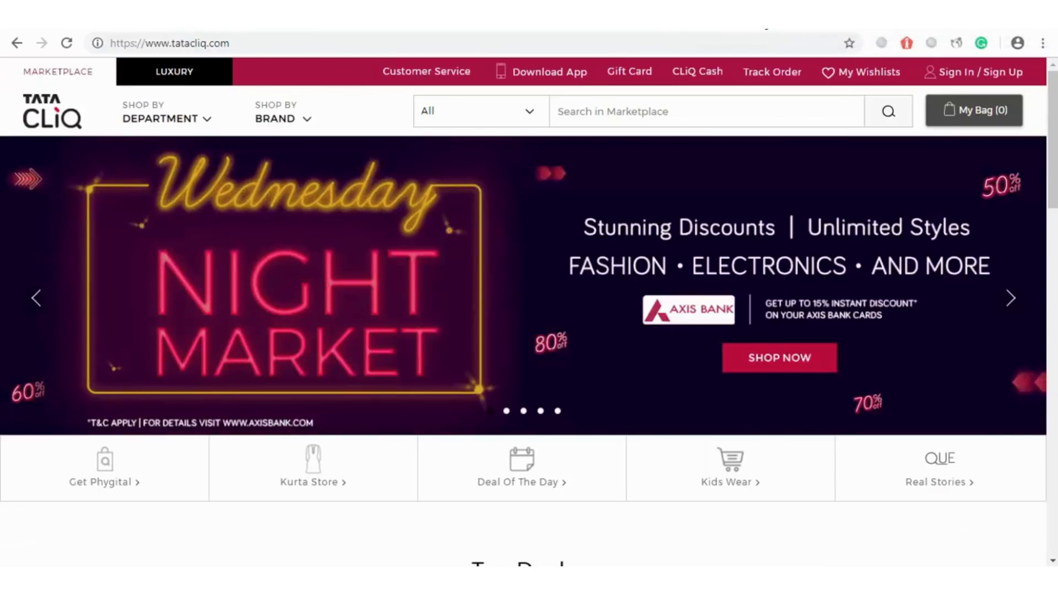
left_click(805, 24)
left_click(843, 26)
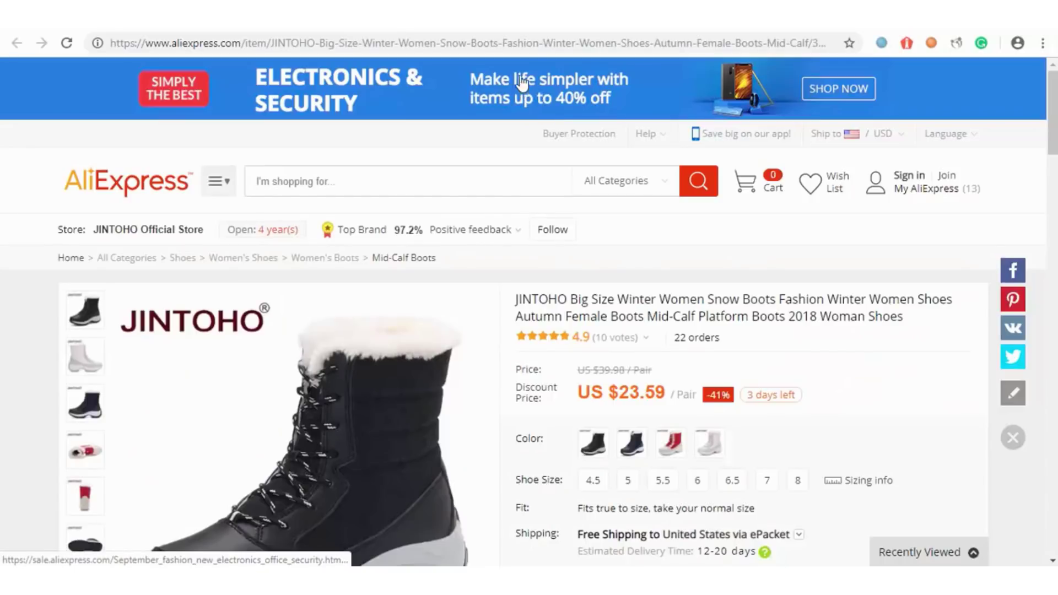
left_click(511, 47)
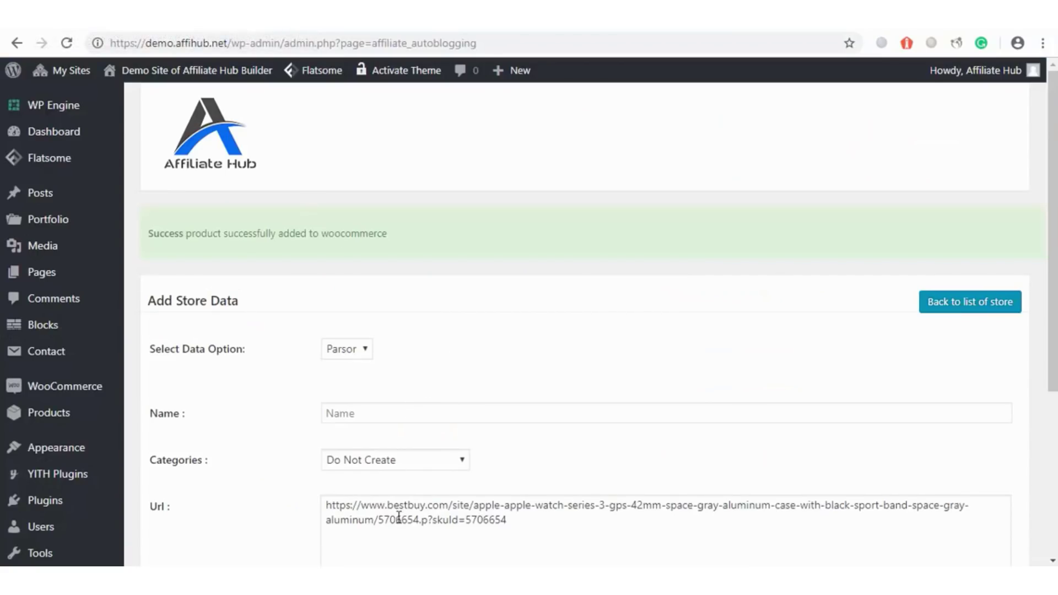
Replace the Url with the JINTOHO boots link and set Woocommerce Categories to Runnung Shoes.
key("ctrl+a")
key("ctrl+v")
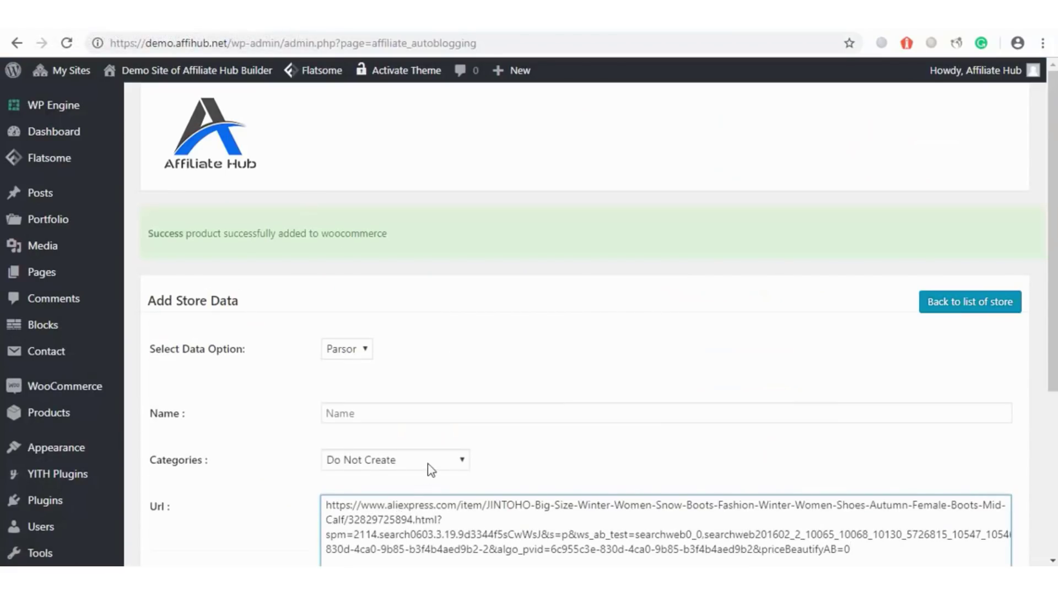
left_click(451, 459)
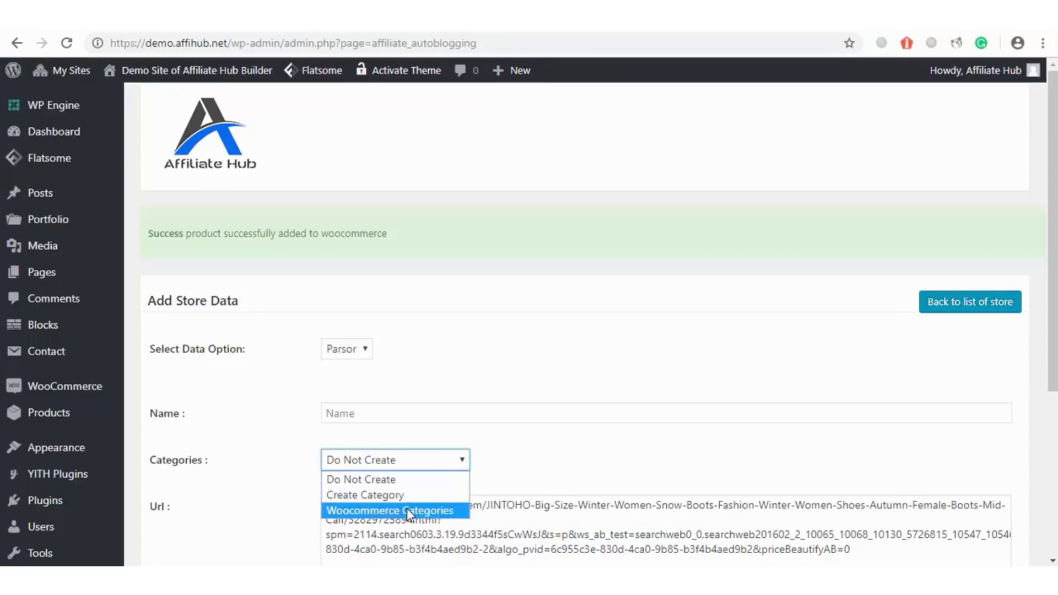
left_click(407, 511)
left_click(395, 485)
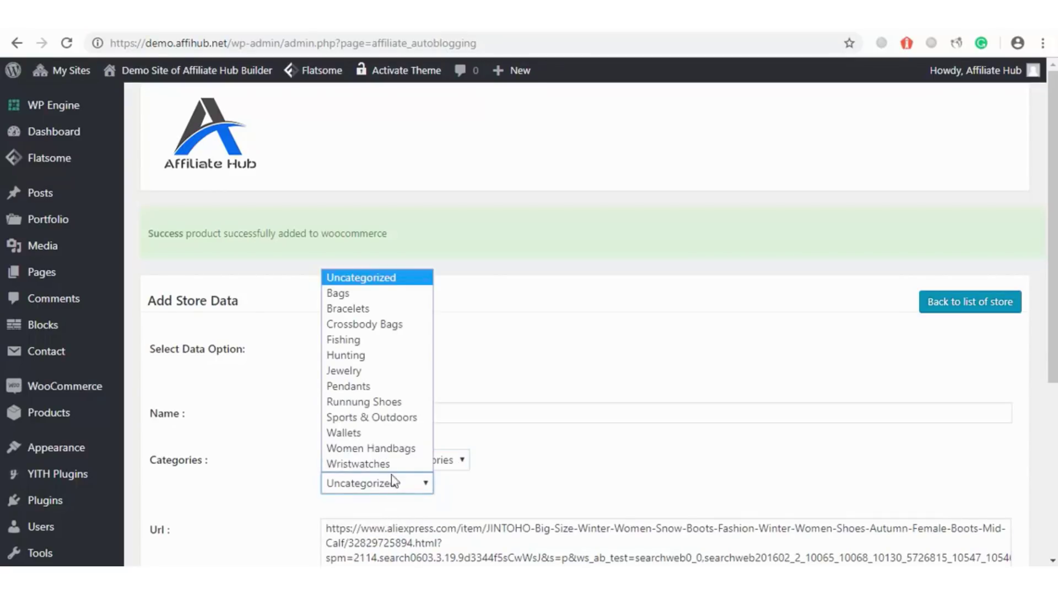
left_click(355, 402)
Save the form to import the AliExpress boots into WooCommerce.
left_click_drag(1055, 271, 1055, 329)
scroll(609, 391, "down", 3)
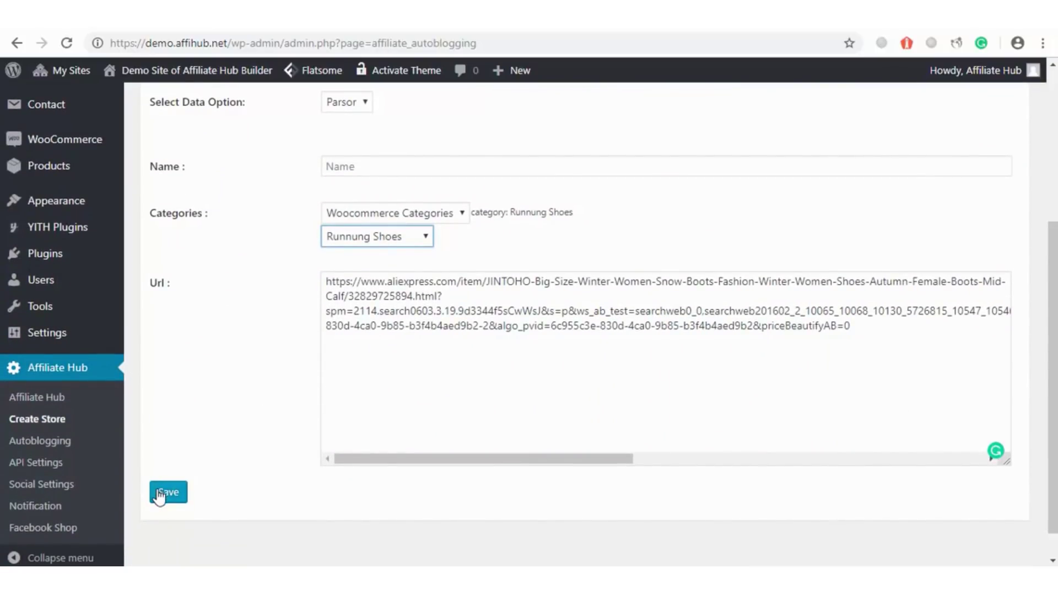
left_click(159, 493)
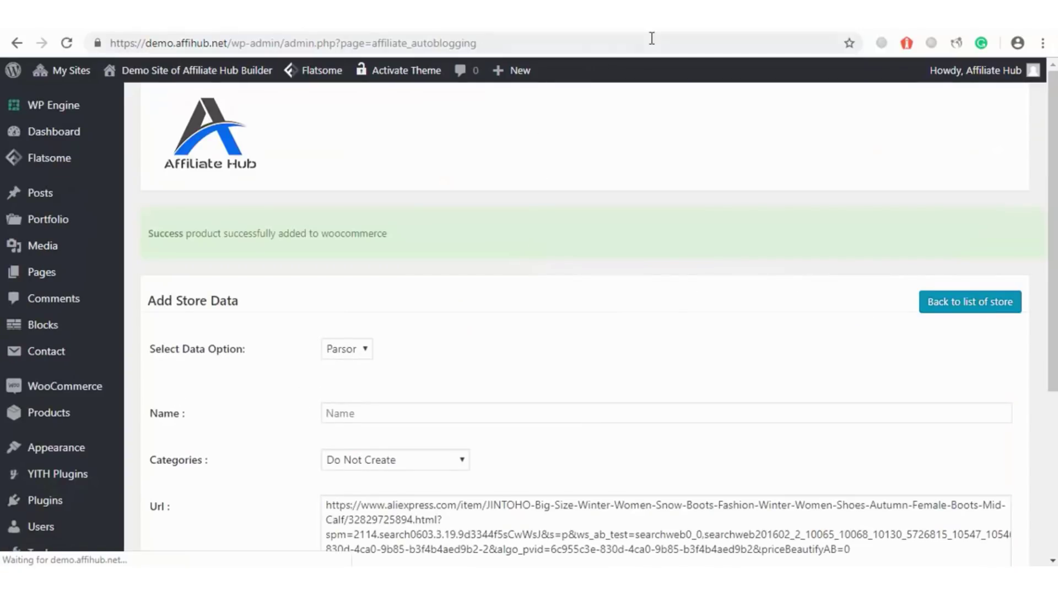
Reload the WordPress products list to confirm the JINTOHO boots appear as the 13th product.
key("ctrl+Tab")
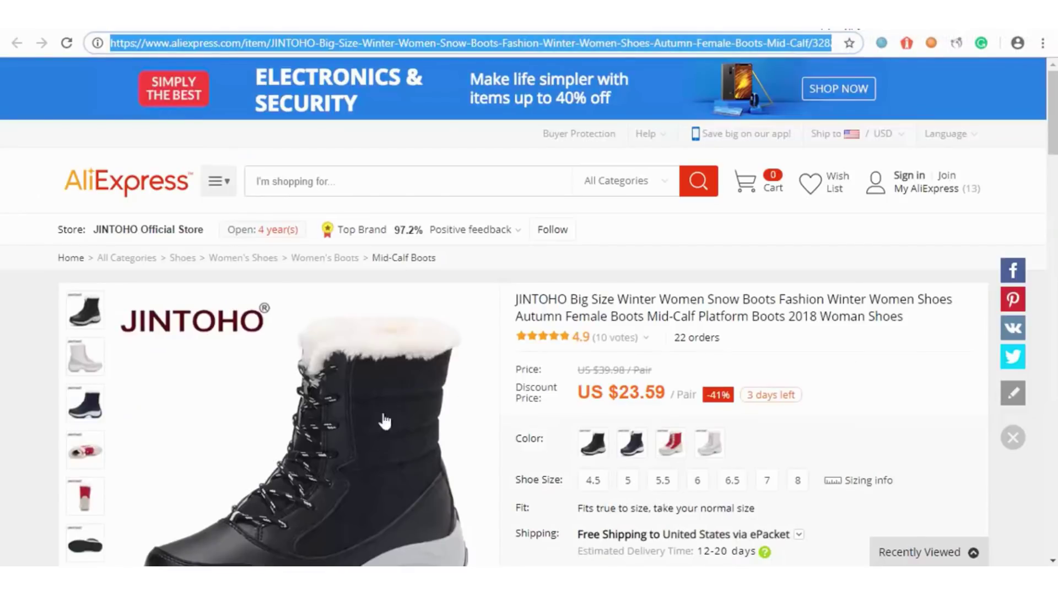
left_click(95, 30)
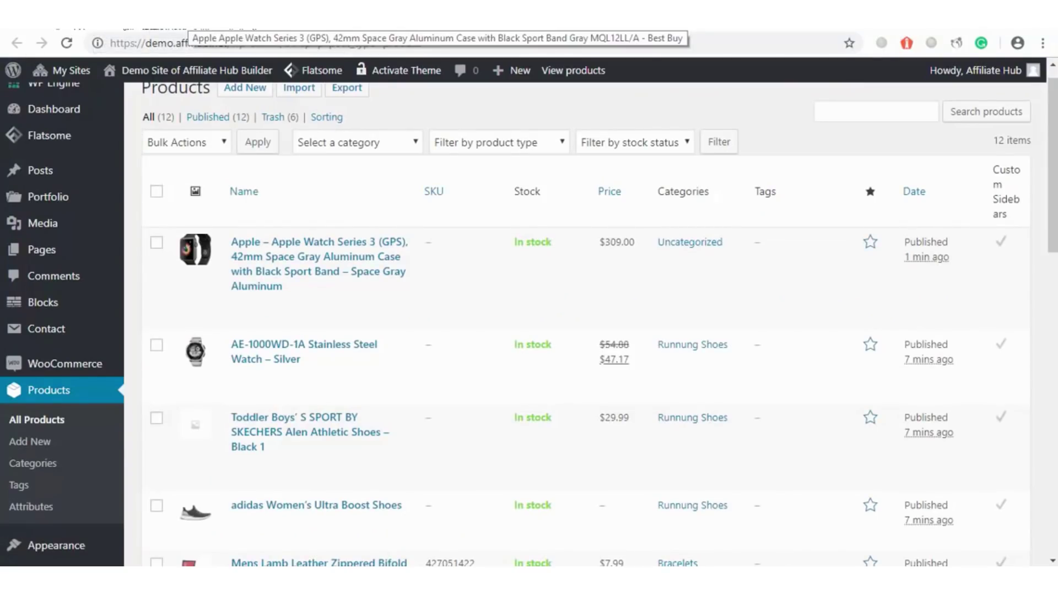
left_click(67, 43)
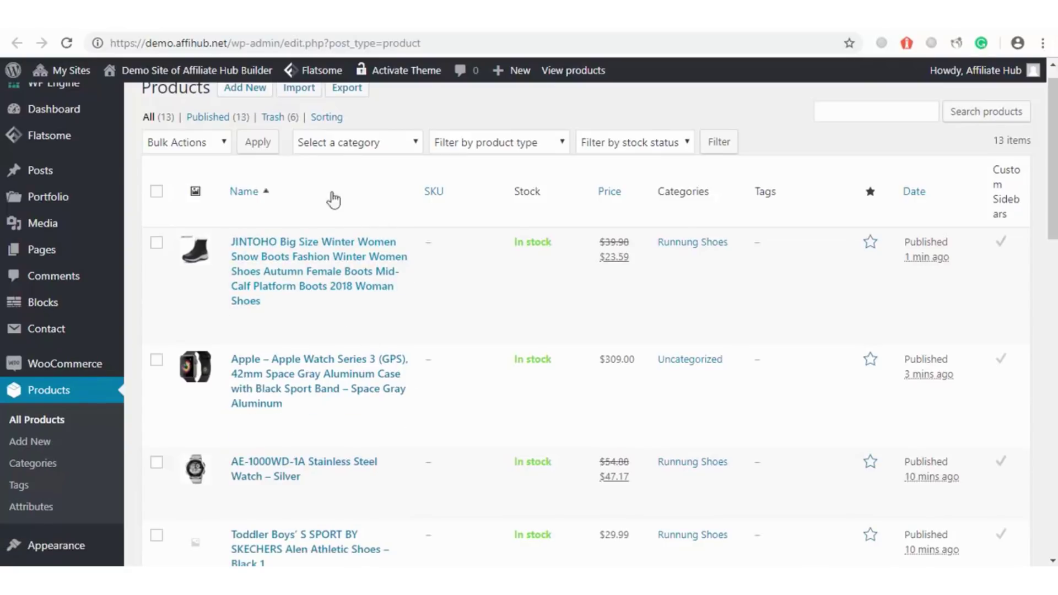
Open the storefront Shop page in a new tab via Visit Store.
mouse_move(322, 304)
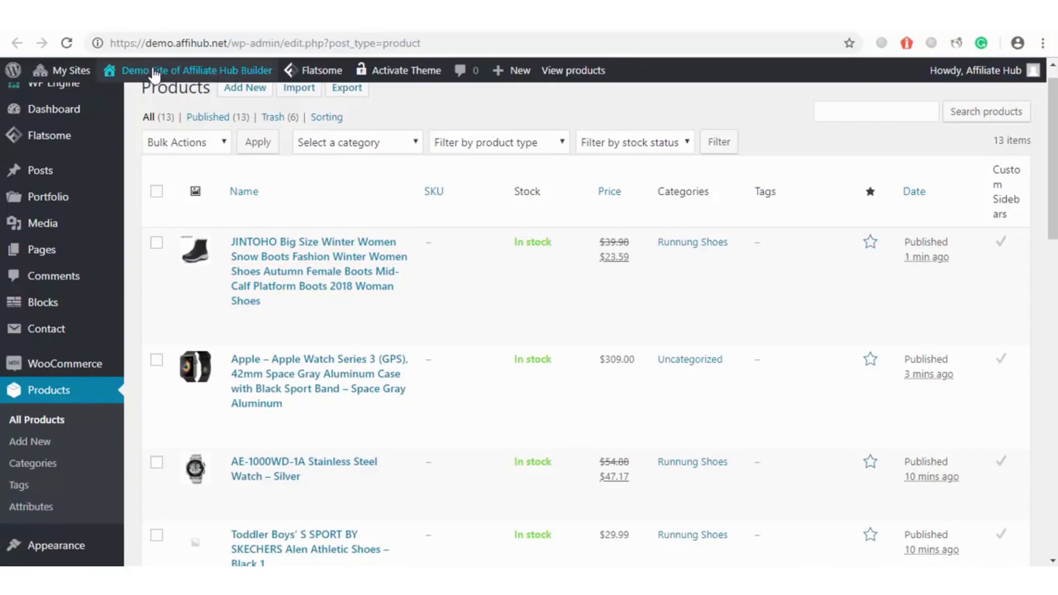
mouse_move(160, 71)
right_click(134, 146)
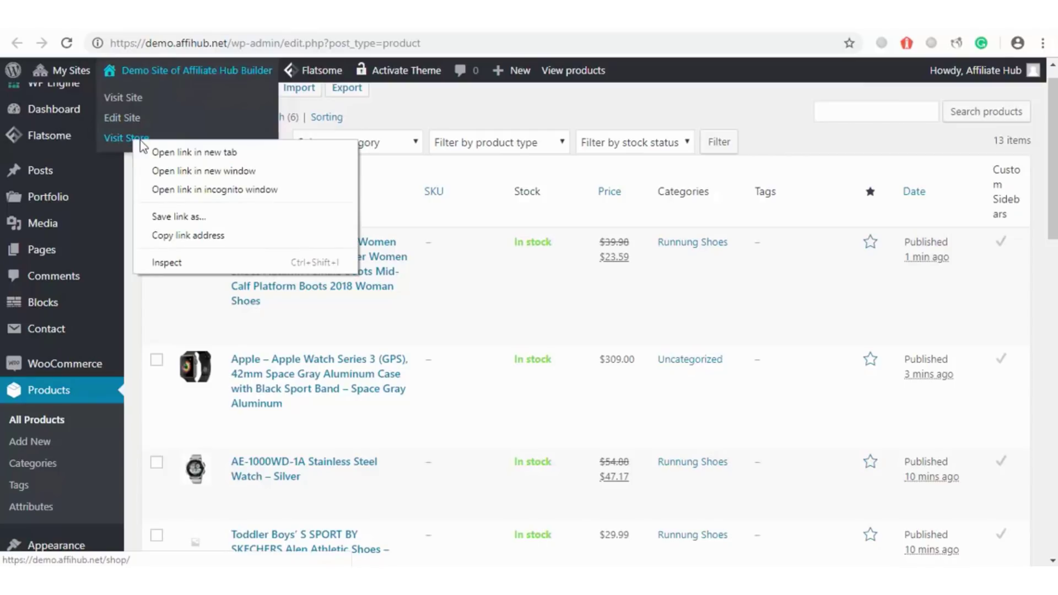
left_click(160, 149)
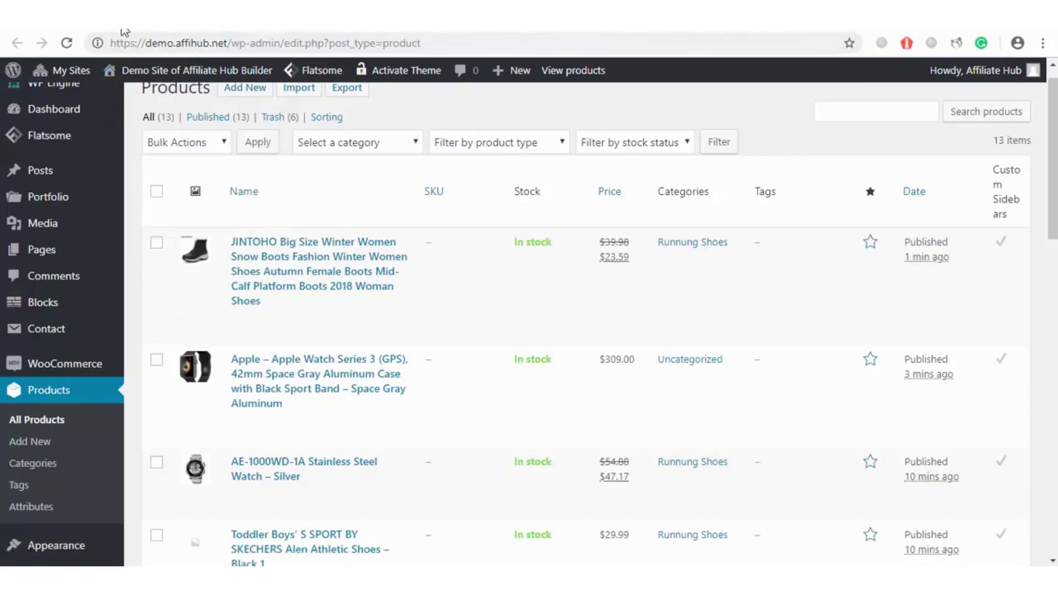
left_click(123, 28)
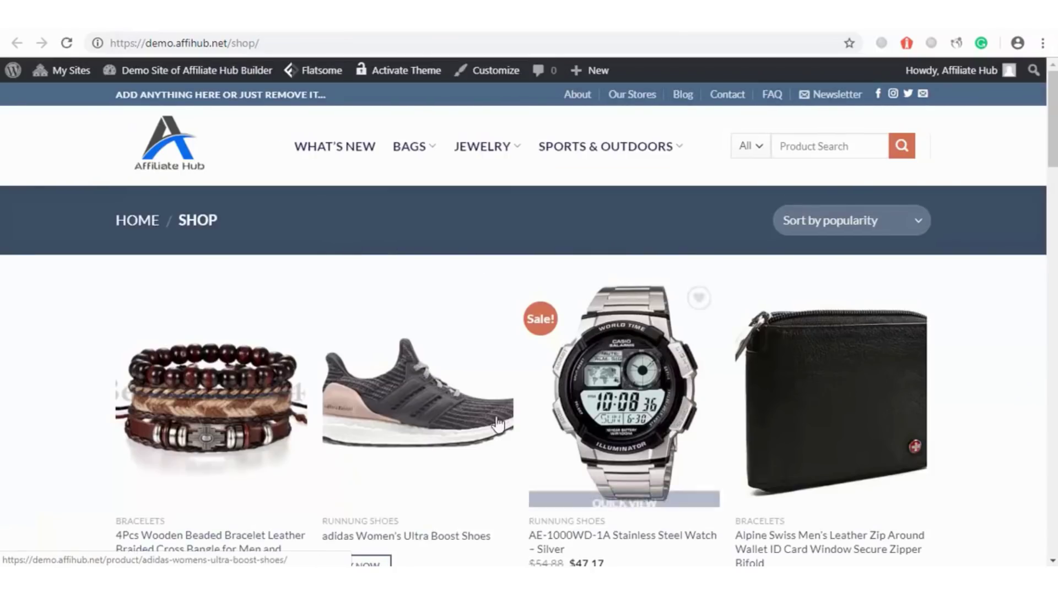
Use the JINTOHO boots' BUY NOW link to reach the AliExpress page at US $23.59.
left_click_drag(1053, 166, 1054, 266)
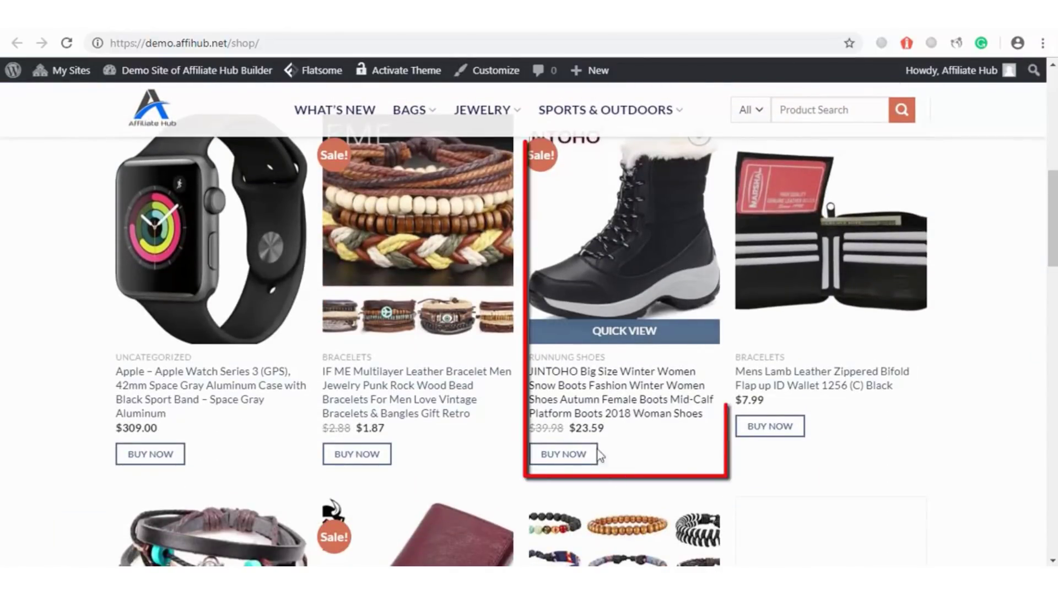
left_click(575, 457)
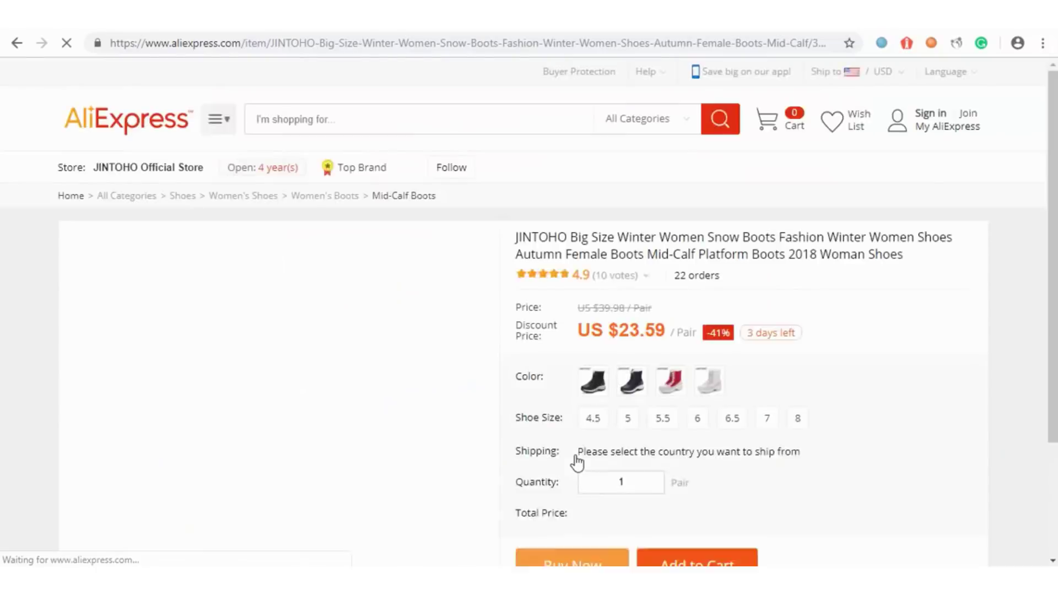